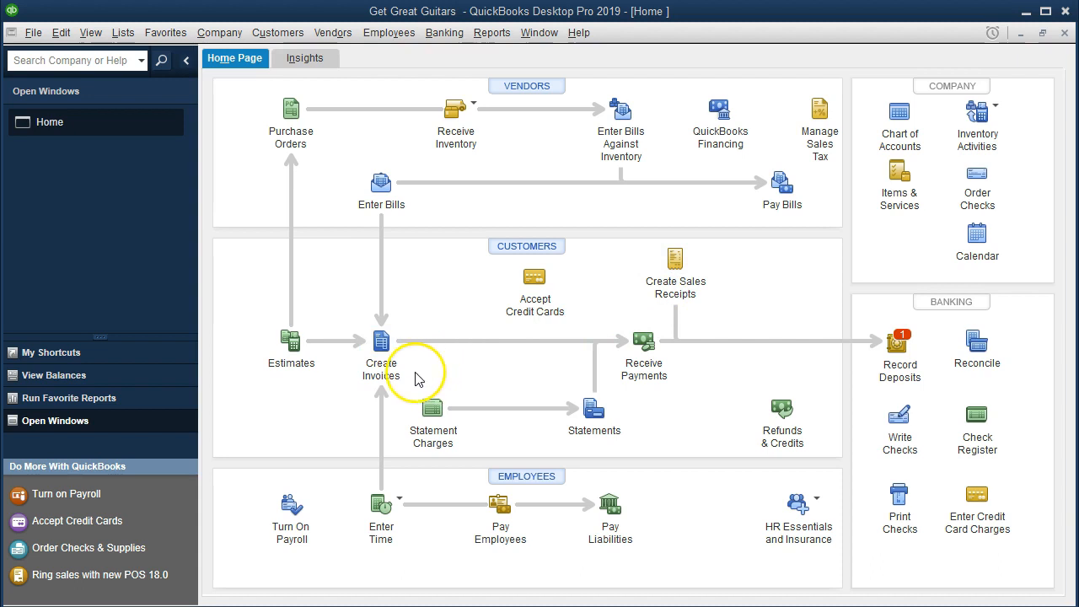
left_click(664, 303)
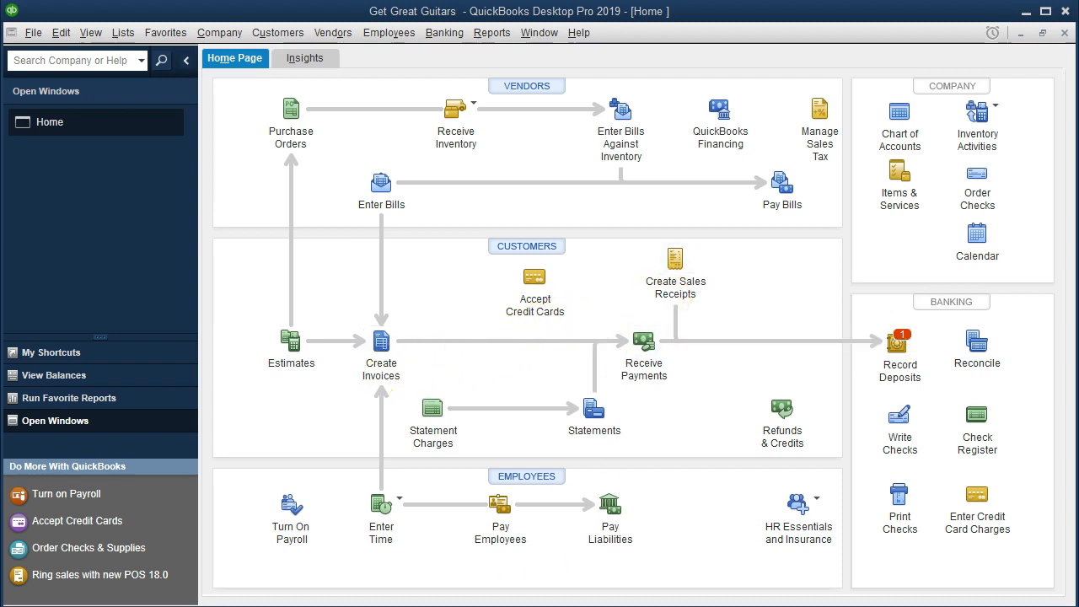
left_click(399, 361)
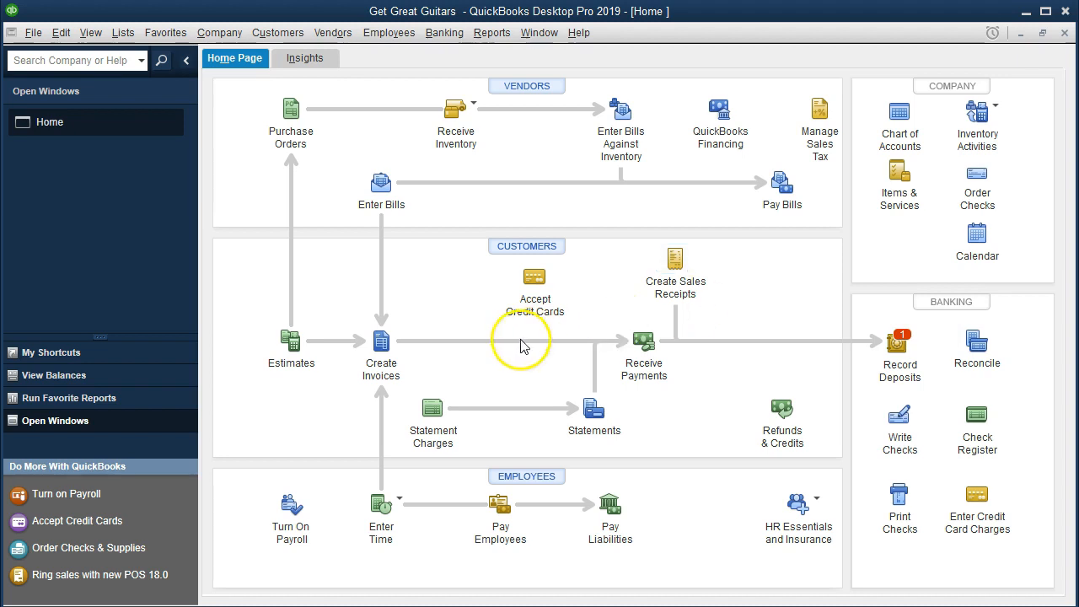
left_click(406, 364)
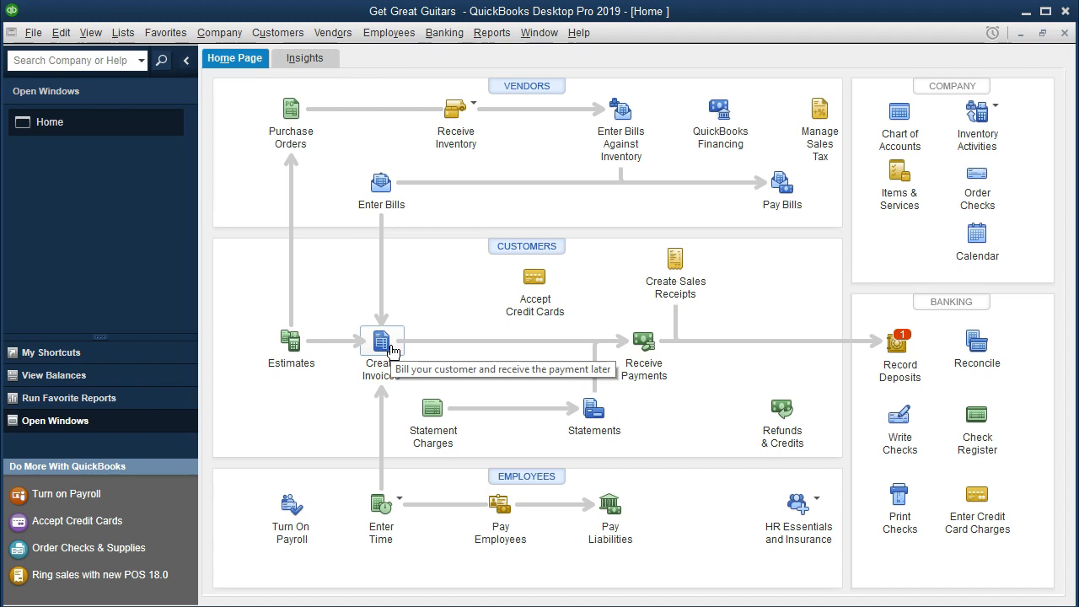
Step: Open the invoice form and go back to the previous saved invoice to review its details
left_click(392, 350)
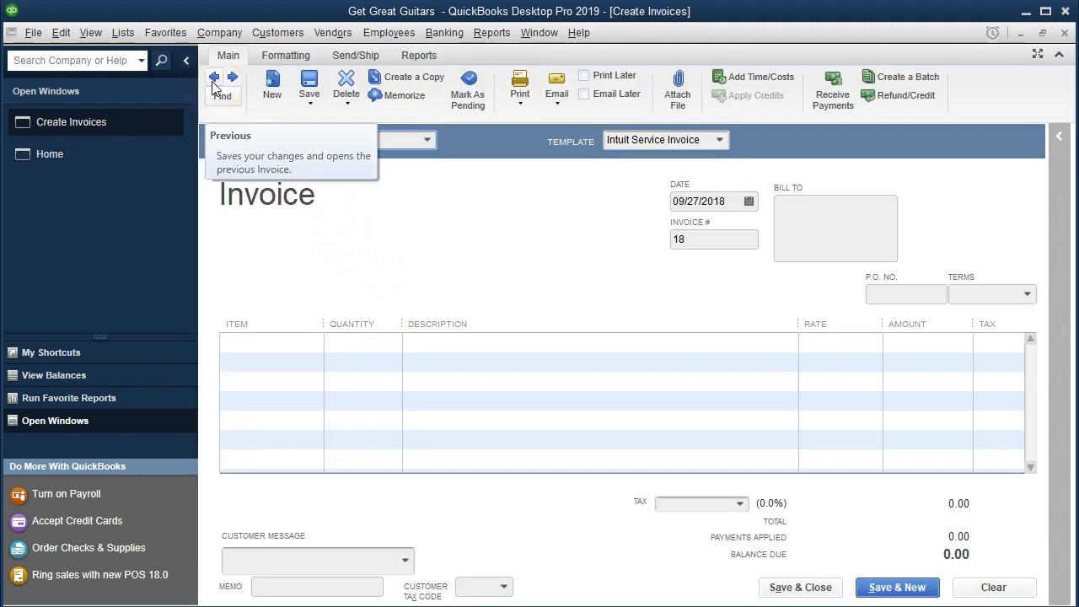
left_click(213, 82)
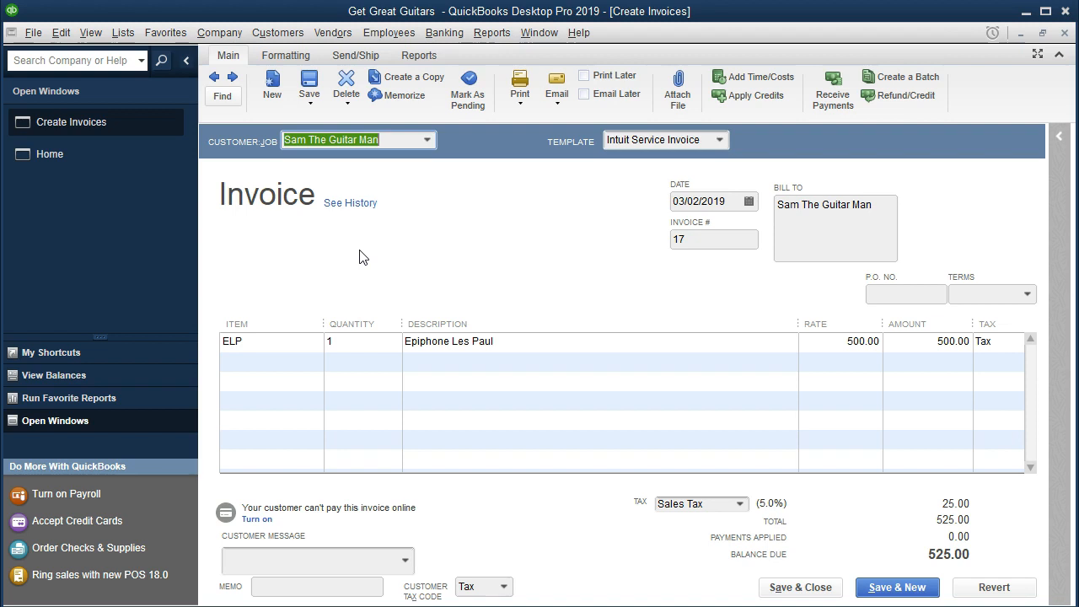
left_click(351, 184)
left_click(283, 224)
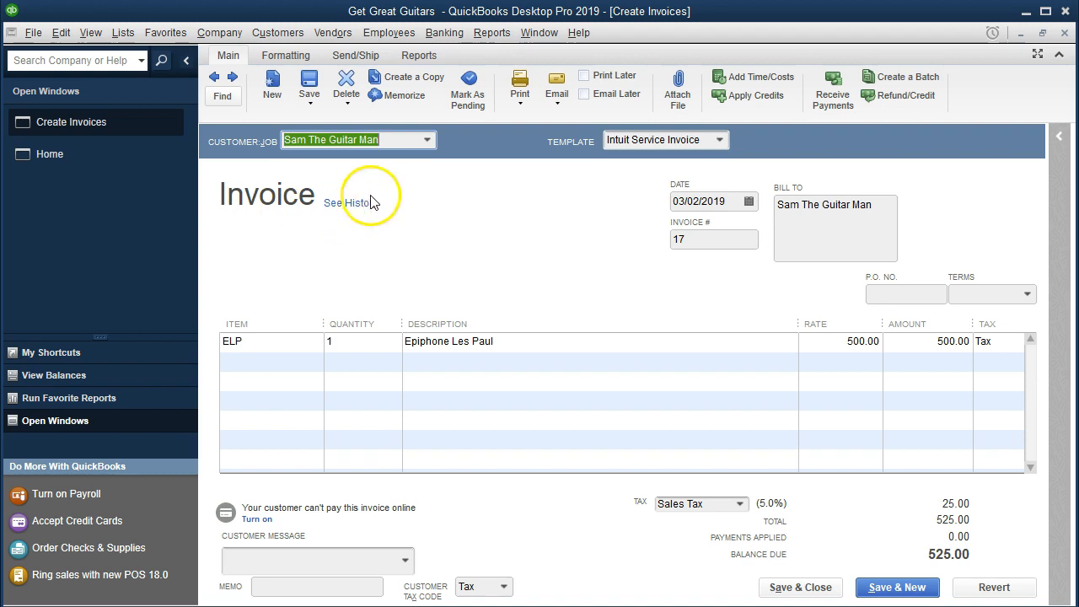
Step: Open the standard Balance Sheet report
left_click(493, 36)
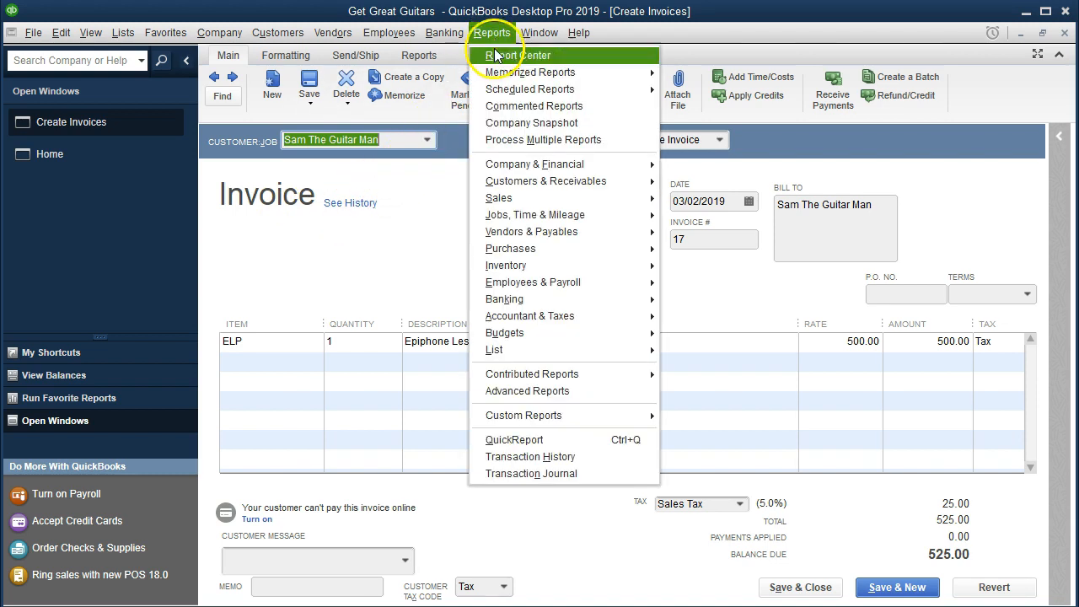
mouse_move(597, 164)
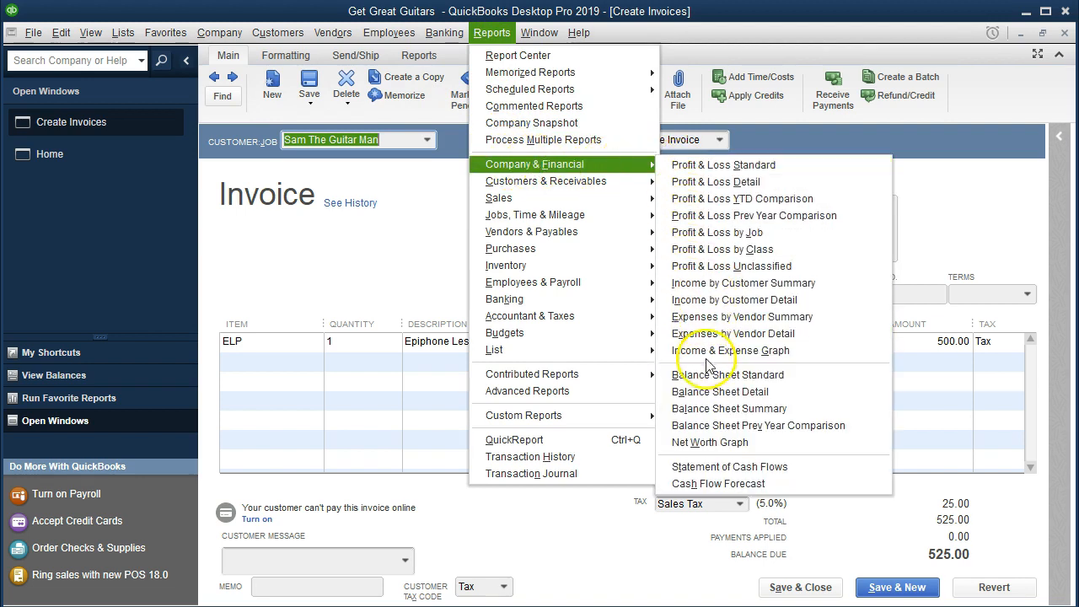
left_click(801, 384)
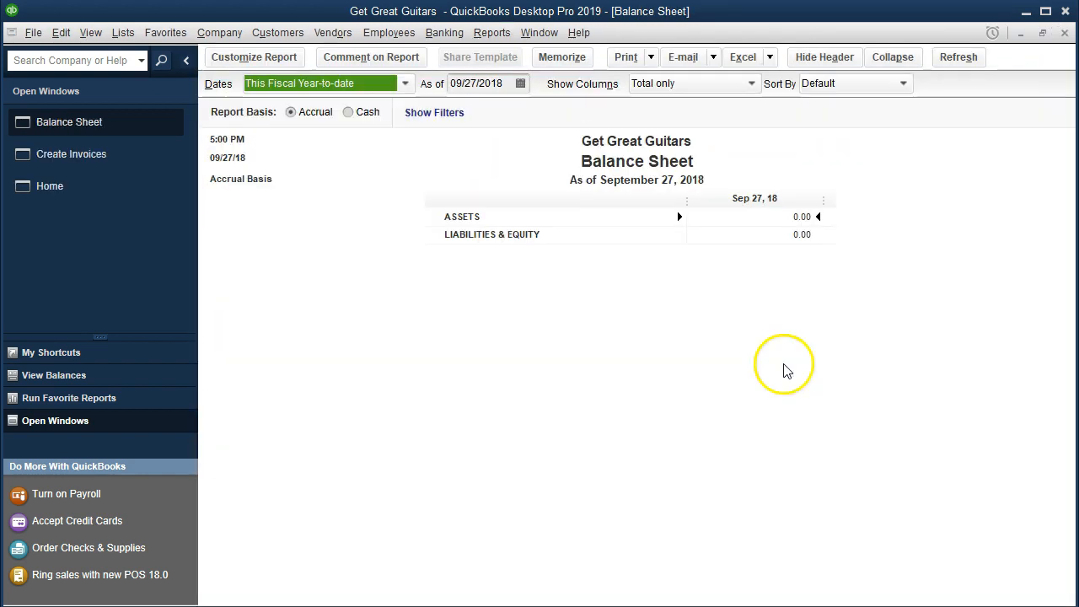
Step: Customize the balance sheet's date range to run from 01/01/2019 to 12/31/2019
left_click(285, 59)
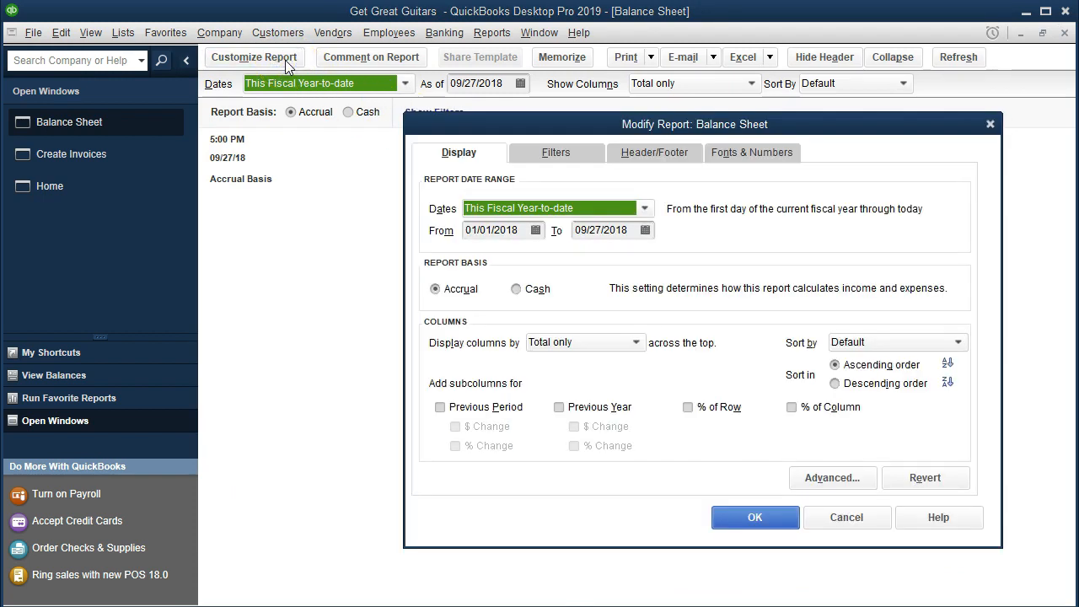
key("Tab")
type("010119")
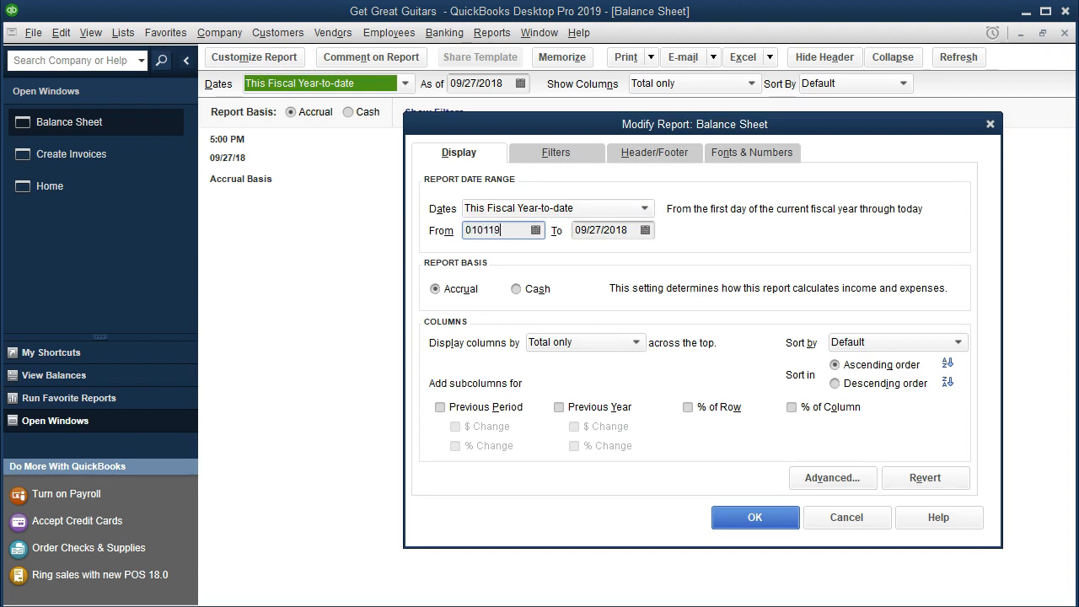
key("Tab")
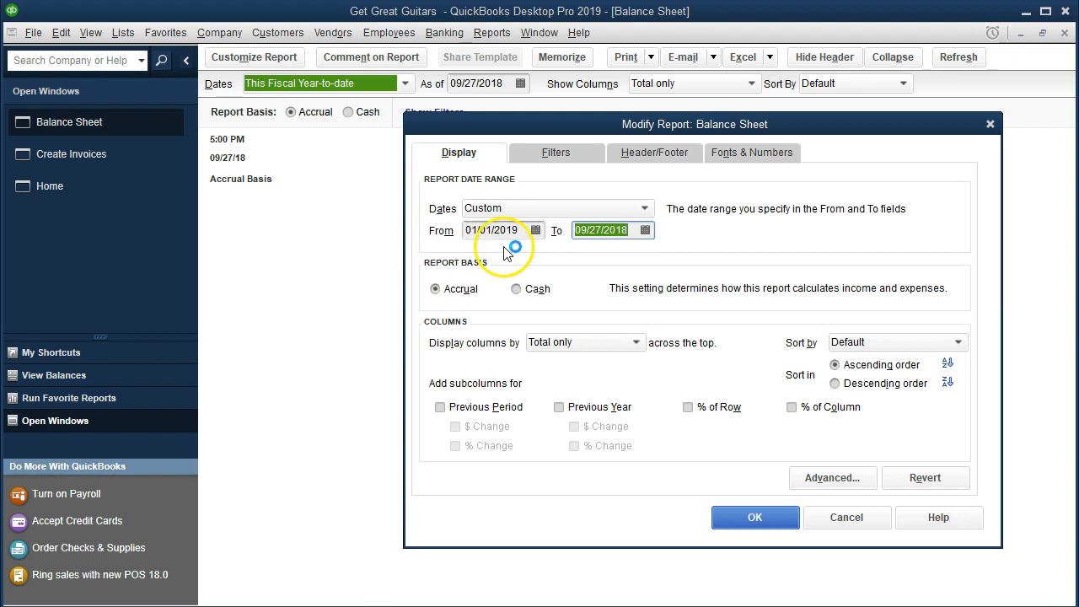
type("123119")
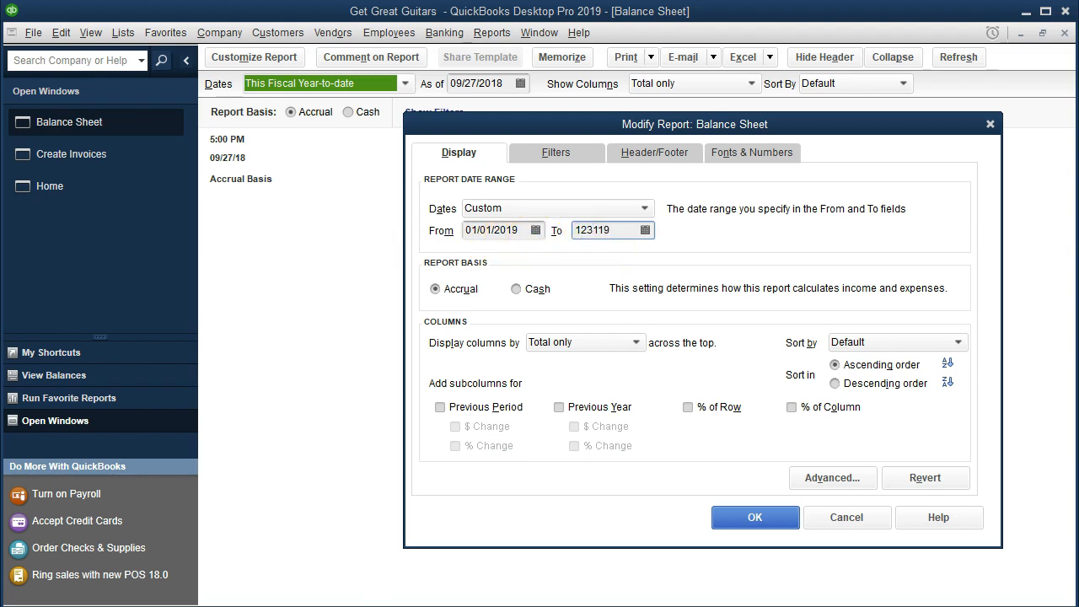
key("Tab")
left_click(549, 252)
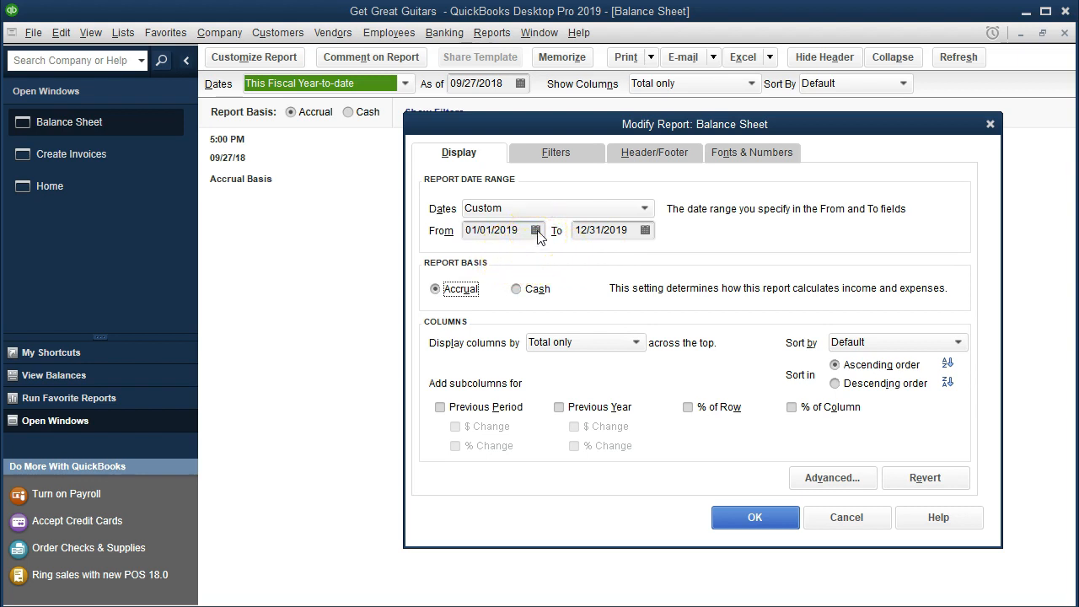
left_click(724, 518)
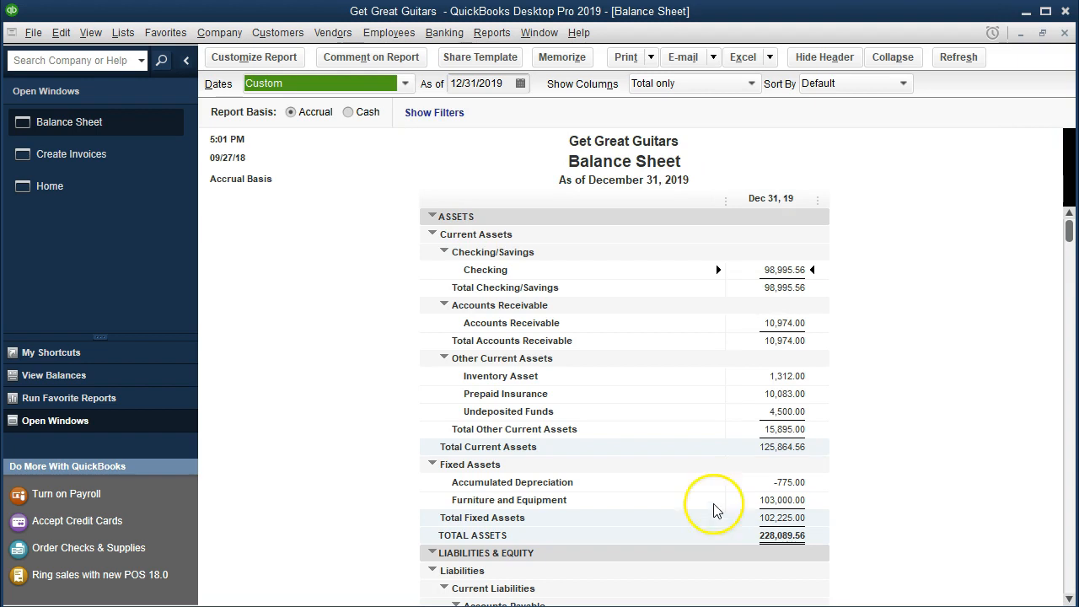
Step: Drill into the Accounts Receivable balance and examine the invoices and payments in its transaction list
left_click(757, 323)
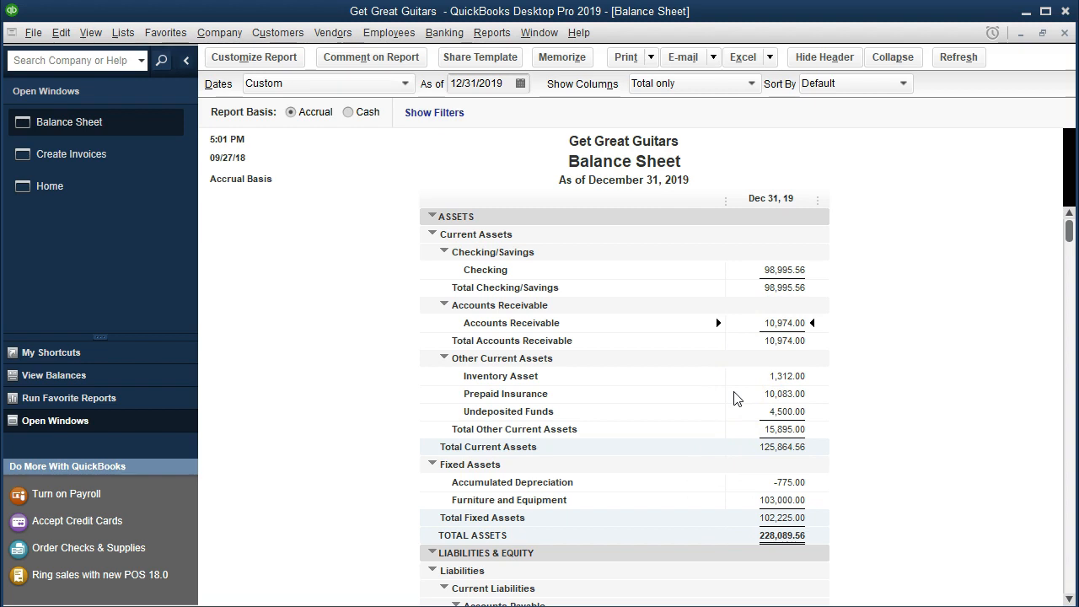
double_click(751, 323)
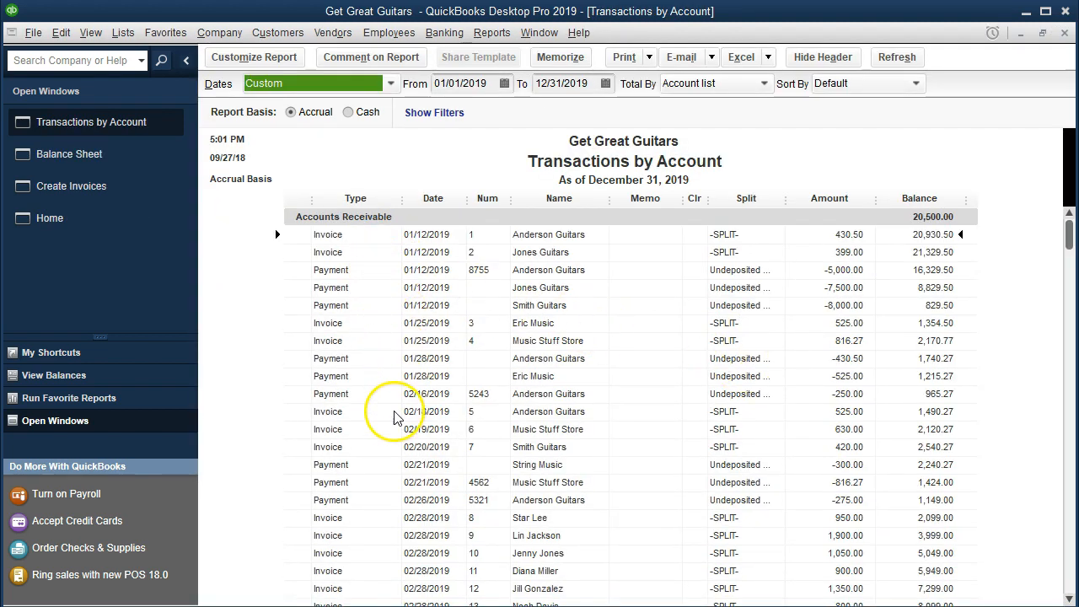
scroll(391, 422, "down", 1)
scroll(392, 421, "down", 2)
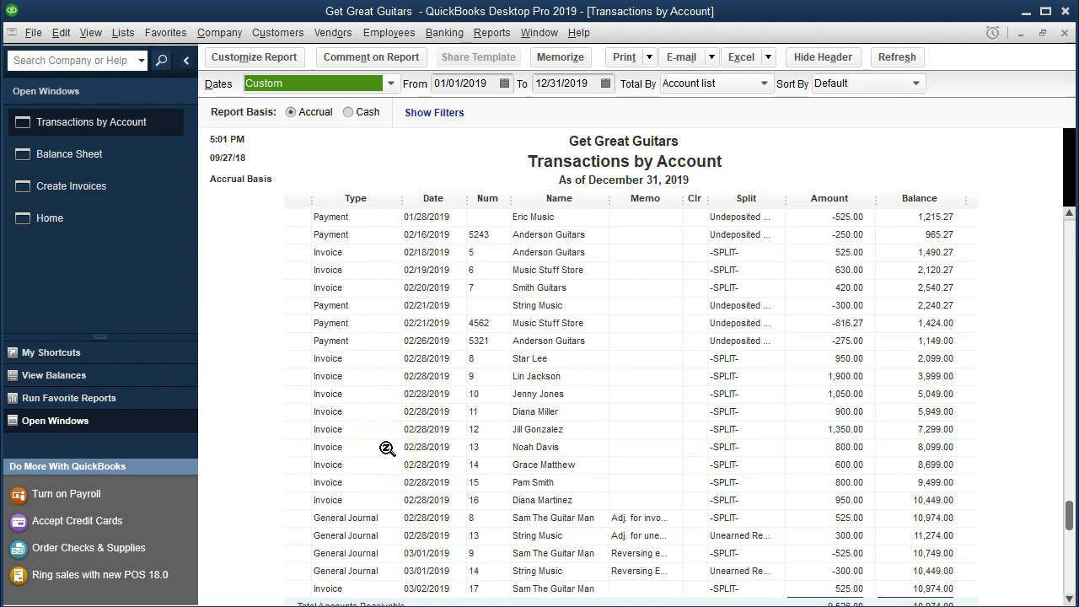
left_click(470, 462)
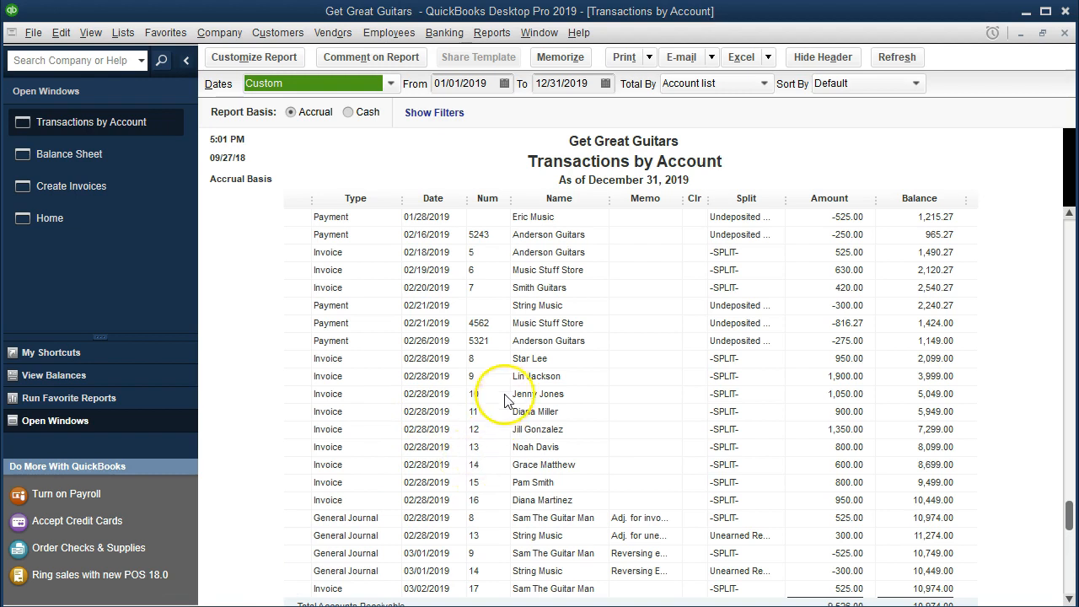
left_click(554, 281)
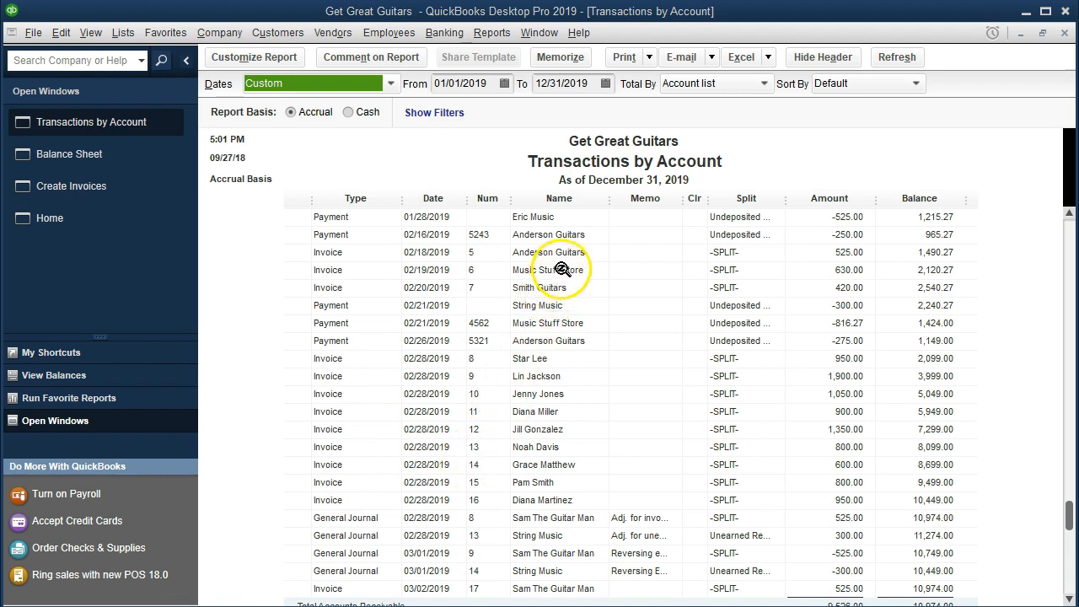
Step: View the 02/19/2019 Music Stuff Store invoice from the transaction list, and close both to return to the balance sheet
left_click(816, 271)
left_click(829, 269)
double_click(828, 268)
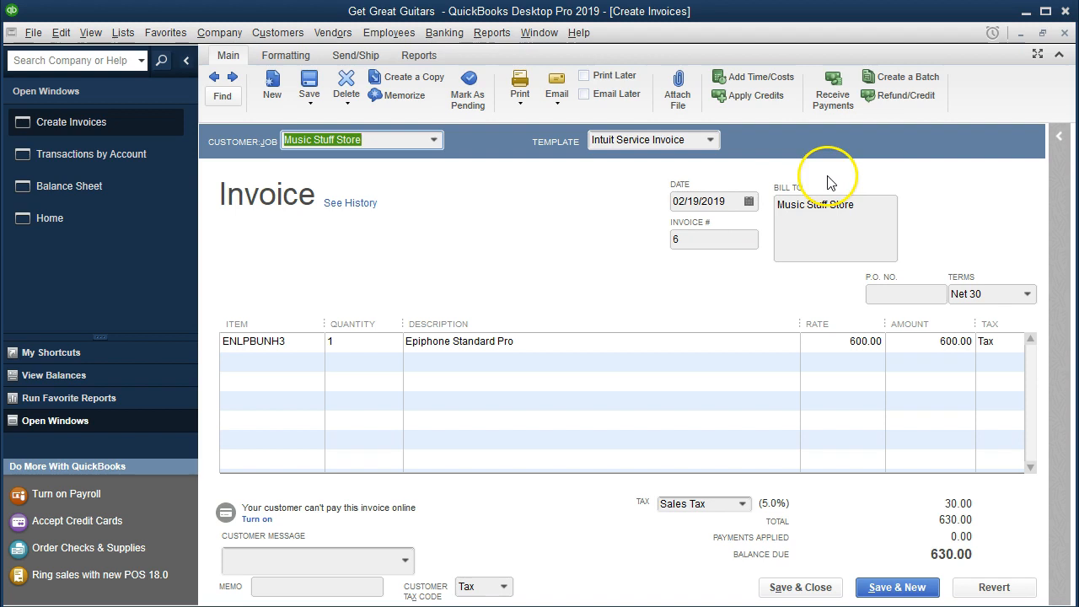
left_click(1064, 34)
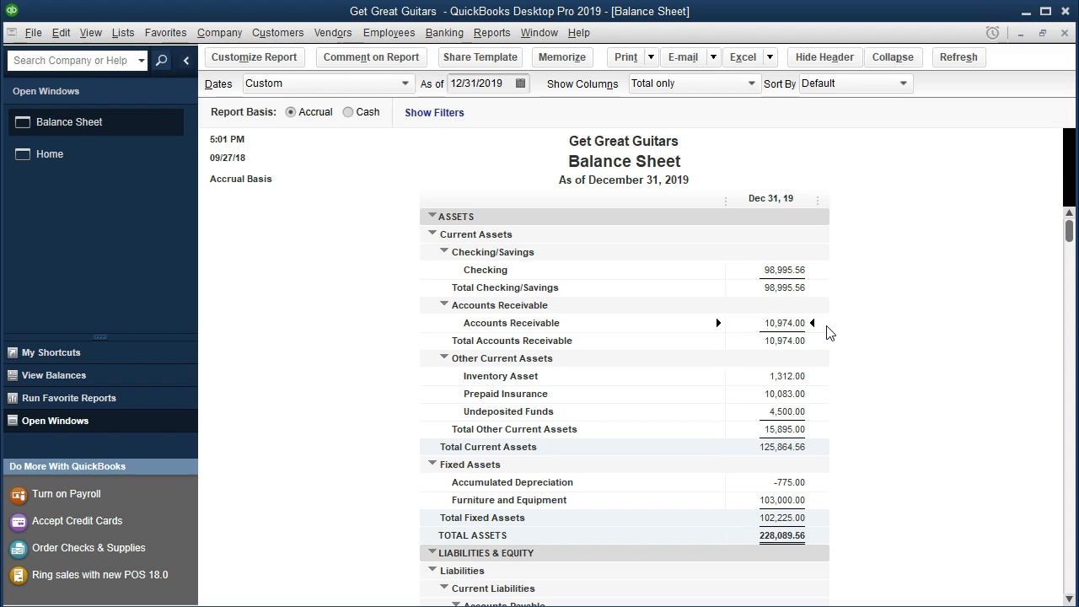
Step: Open the standard Profit & Loss report for the period 01/01/2019 to 12/31/2019
left_click(493, 33)
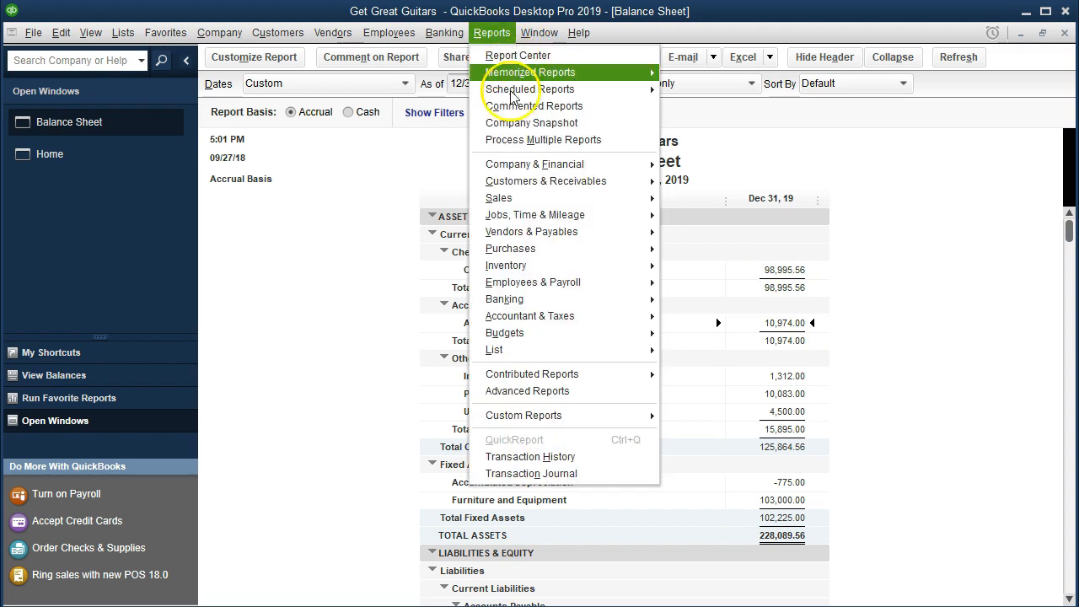
mouse_move(607, 166)
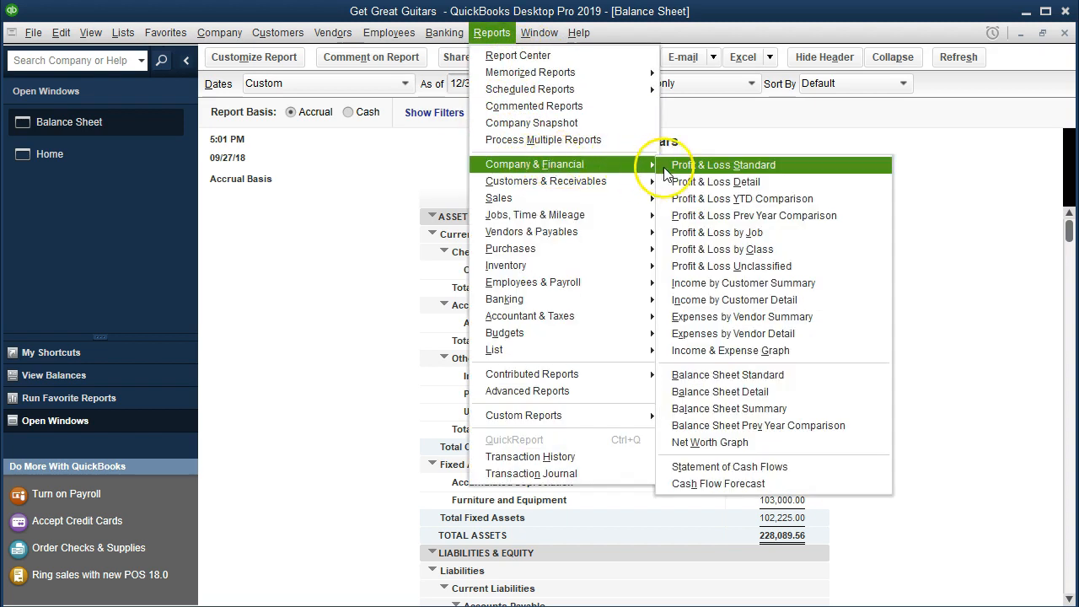
left_click(797, 169)
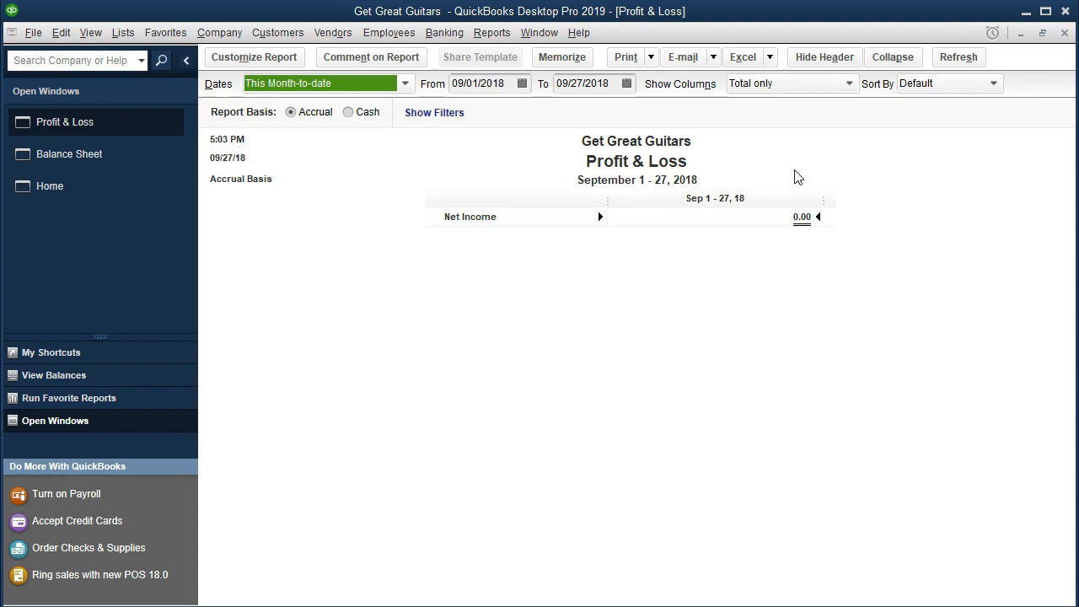
key("Tab")
type("01/01/2019")
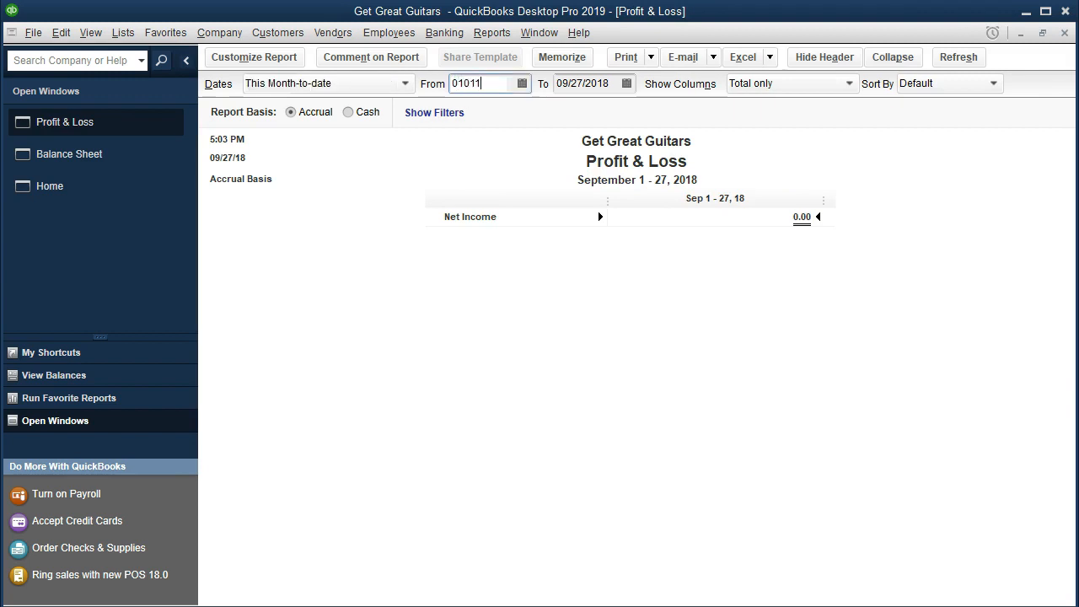
key("Tab")
type("12/31/2019")
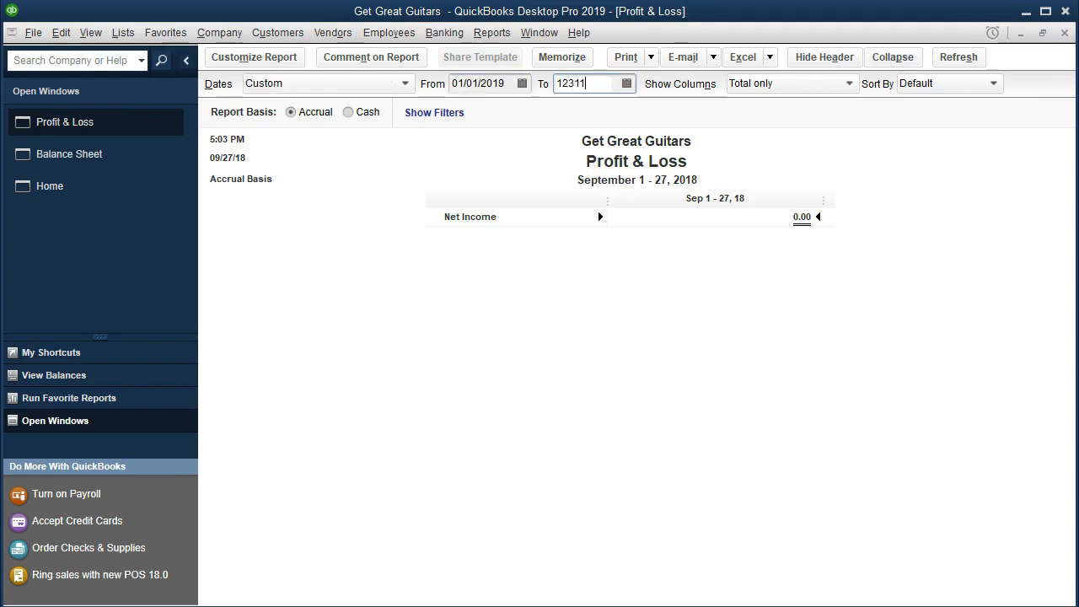
key("Tab")
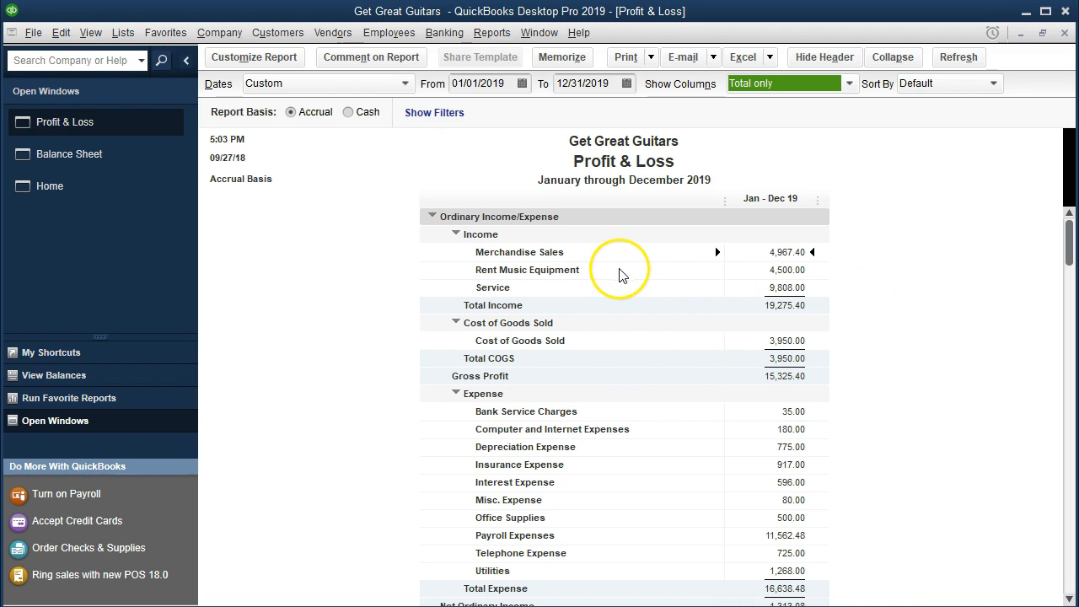
Step: Drill into Merchandise Sales to view the 02/20/2019 Smith Guitars invoice, and close both to return to the Profit & Loss report
double_click(759, 251)
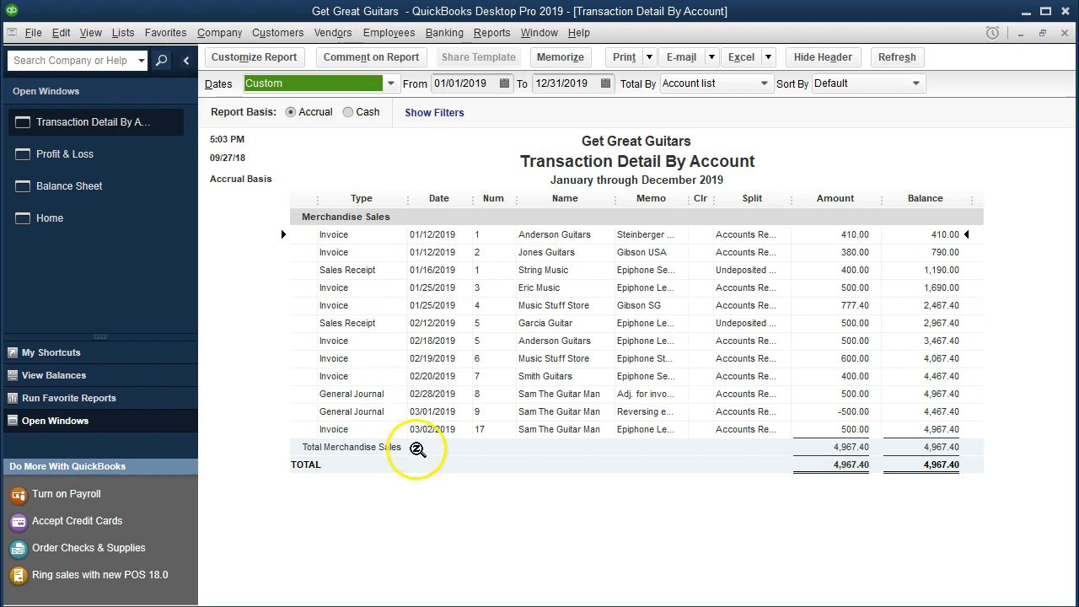
double_click(821, 378)
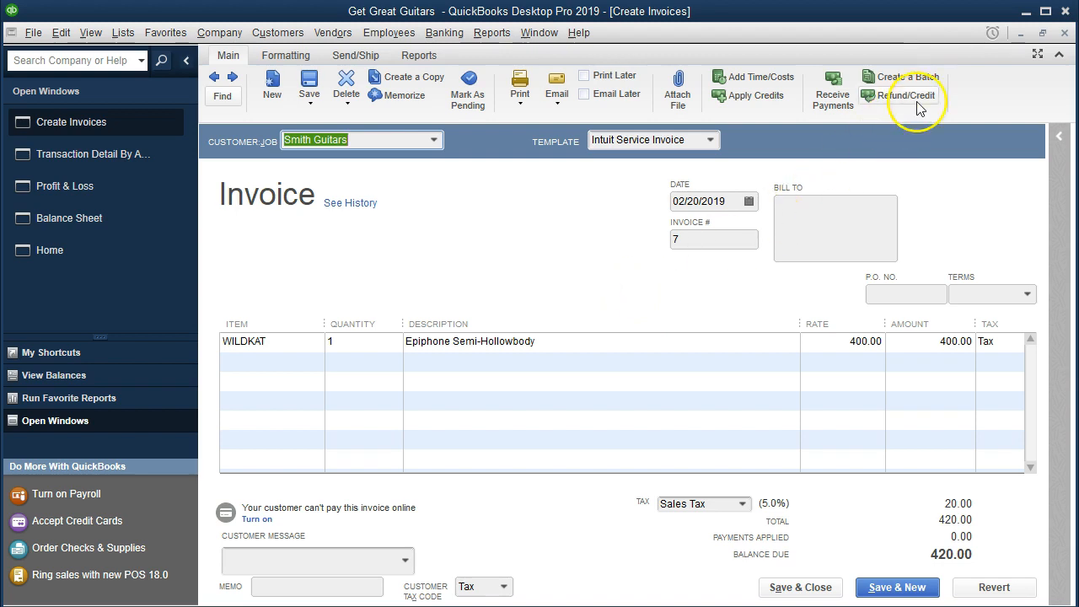
left_click(1065, 33)
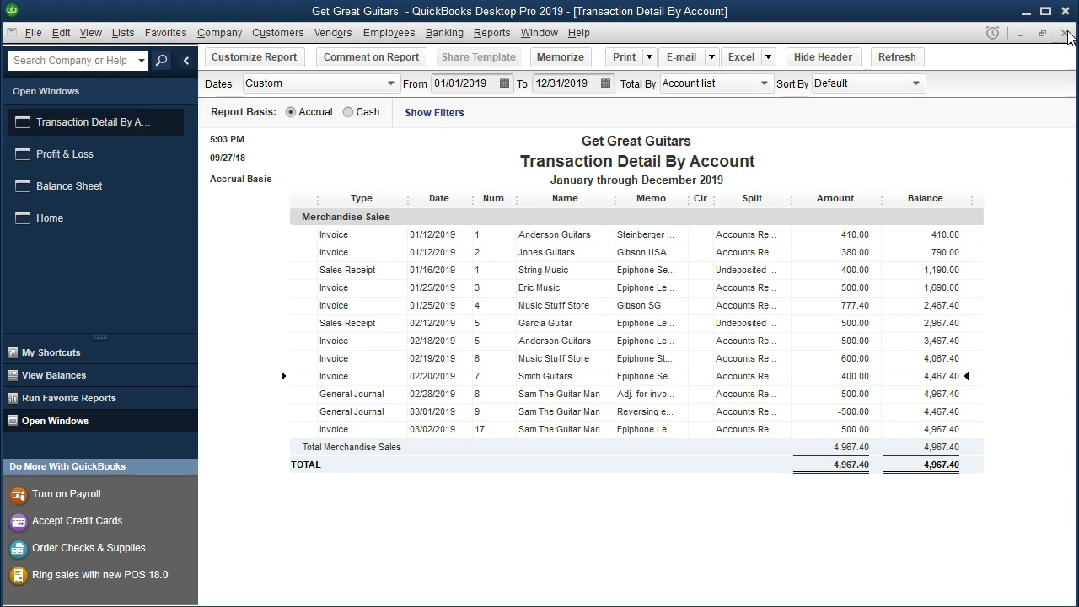
left_click(1066, 34)
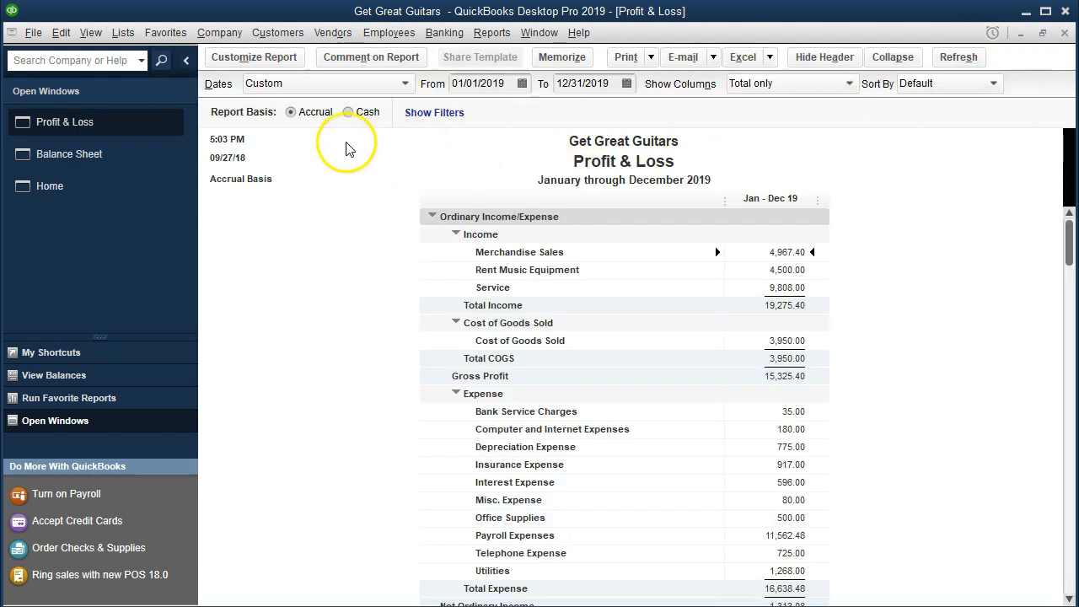
Step: Return to the home page and open a blank invoice form
left_click(107, 200)
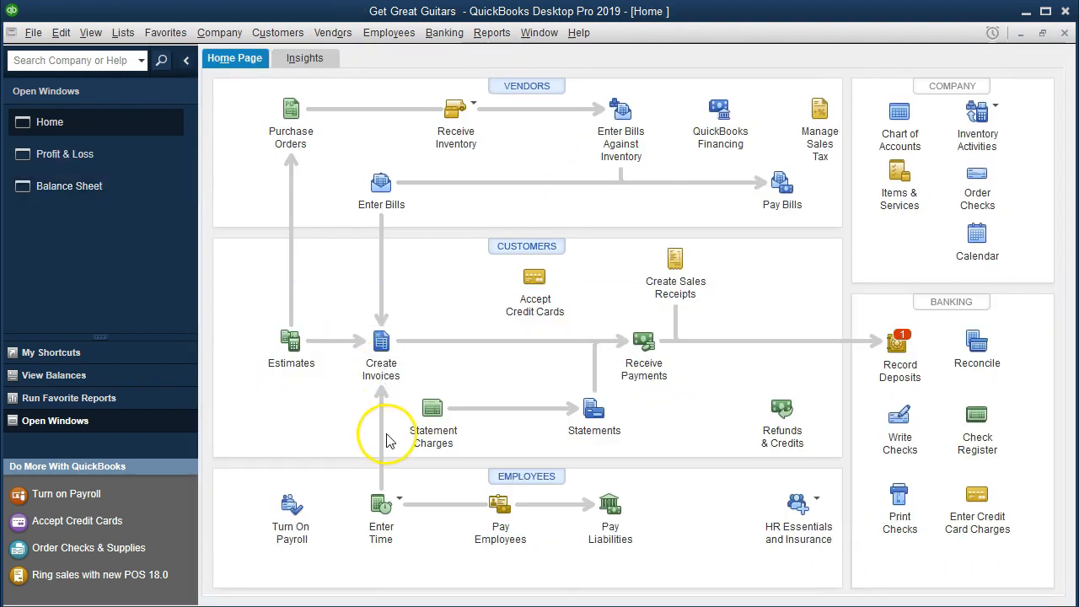
left_click(382, 354)
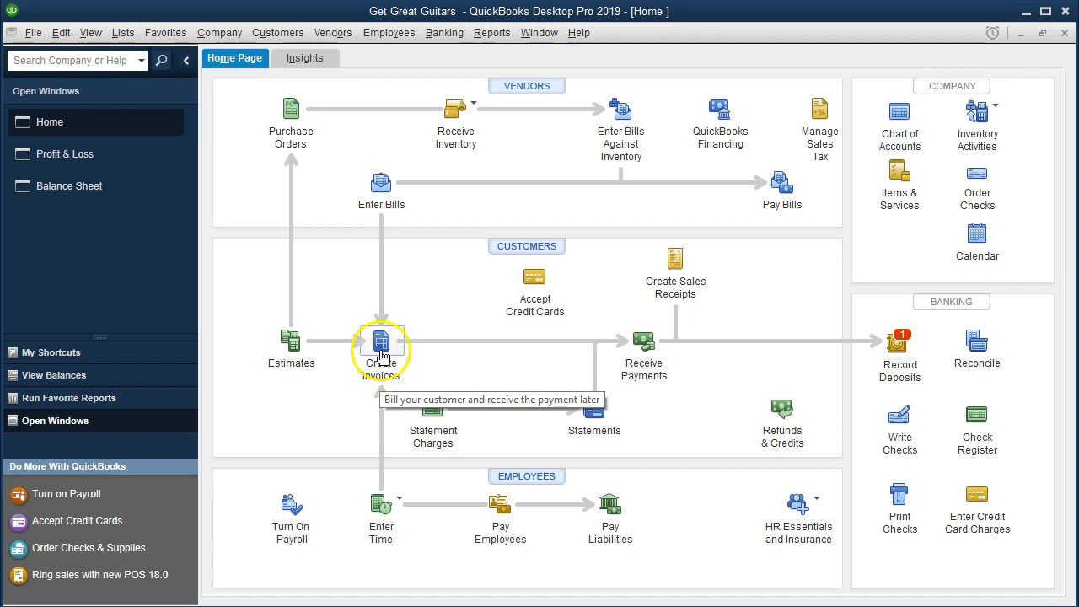
left_click(381, 354)
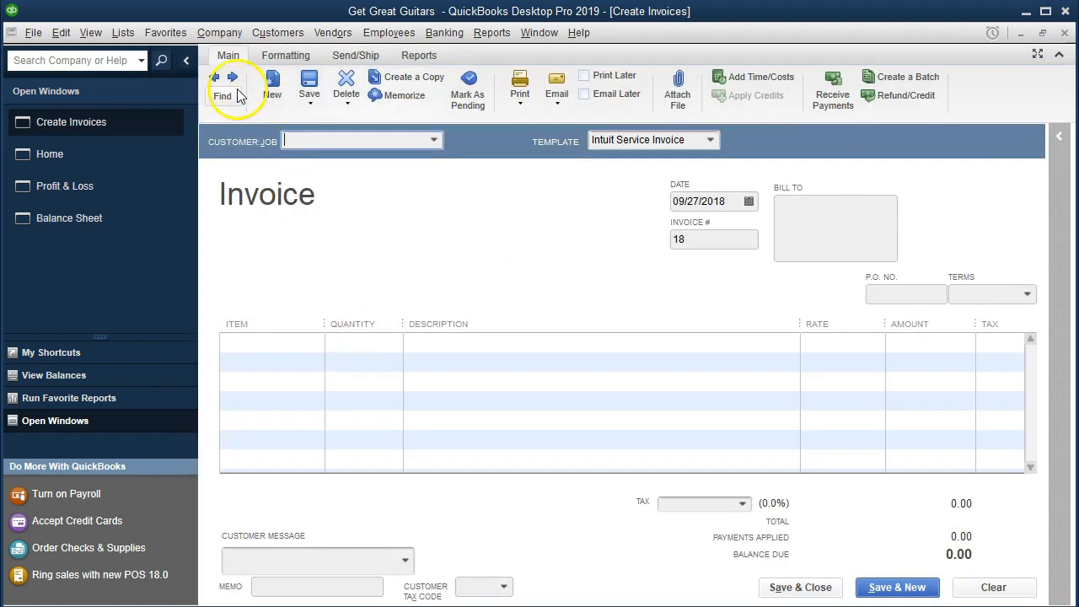
Step: View the last saved invoice, and close the invoice form to return to the home page
left_click(215, 80)
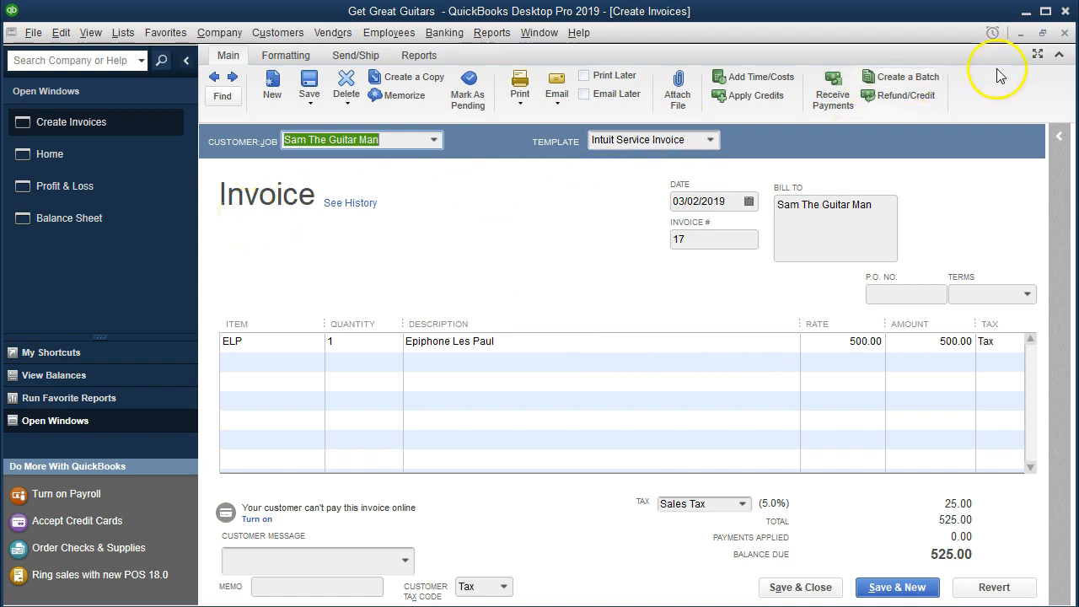
left_click(1066, 34)
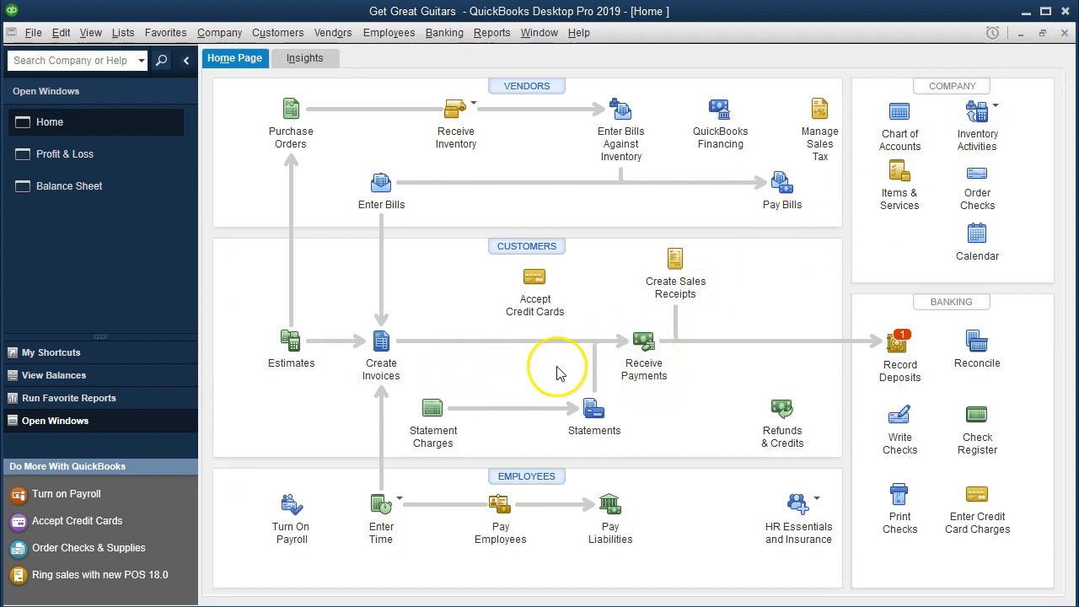
Step: Open a blank customer payment form from the home page, and switch back to the balance sheet
left_click(649, 363)
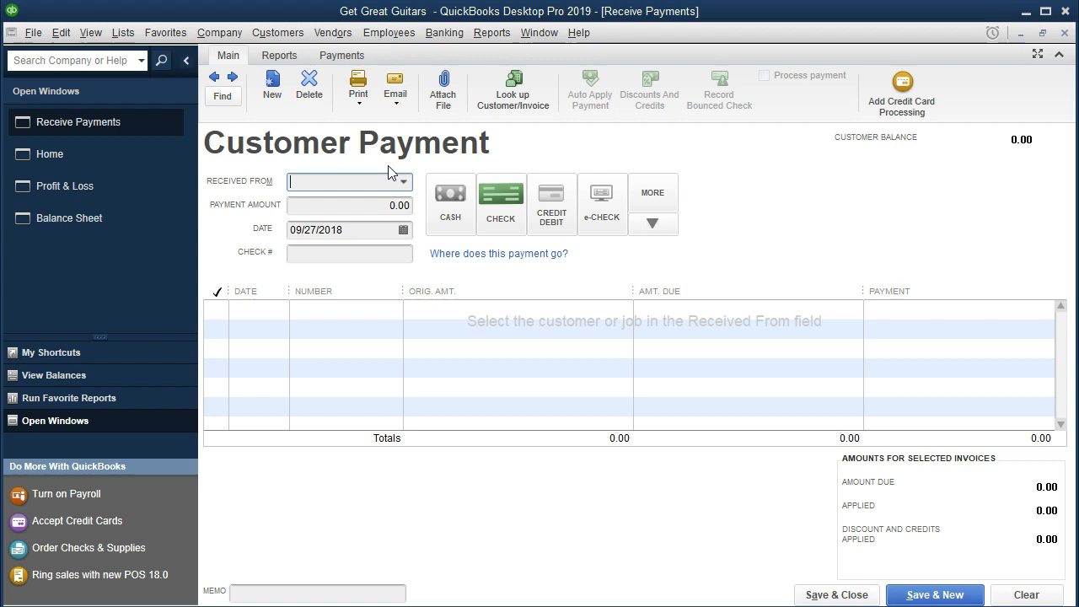
left_click(468, 220)
left_click(113, 219)
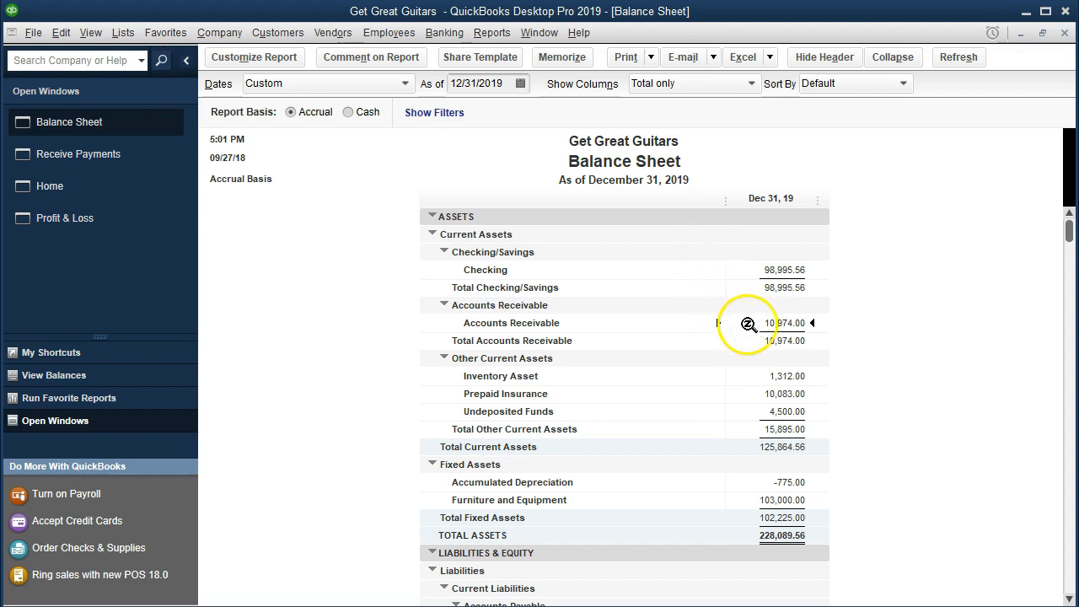
Step: Drill into Accounts Receivable to view the 01/28/2019 Eric Music payment, and close both to return to the balance sheet
double_click(741, 321)
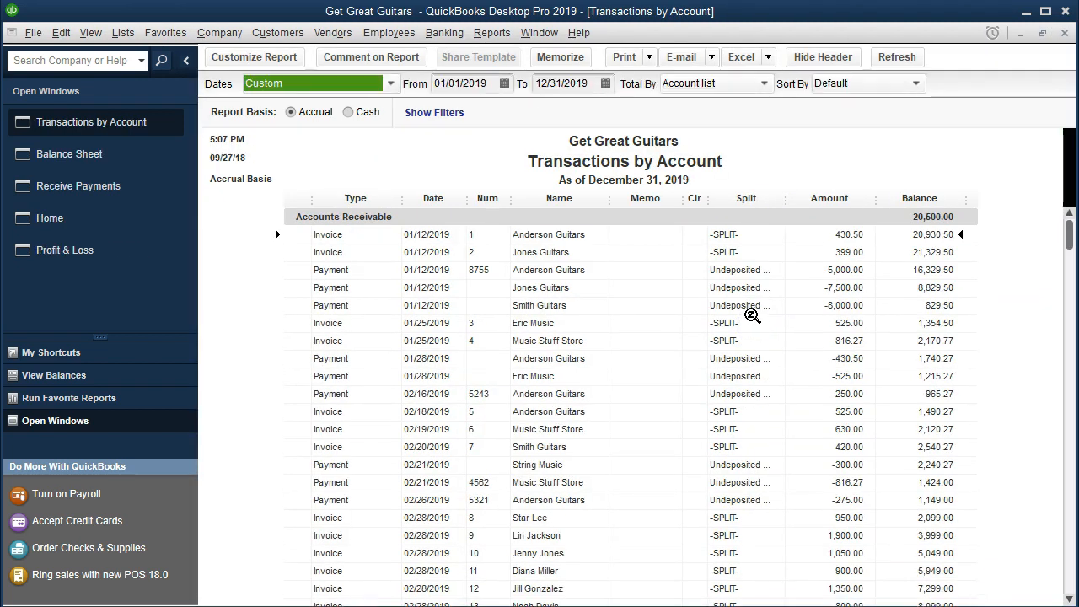
left_click(360, 379)
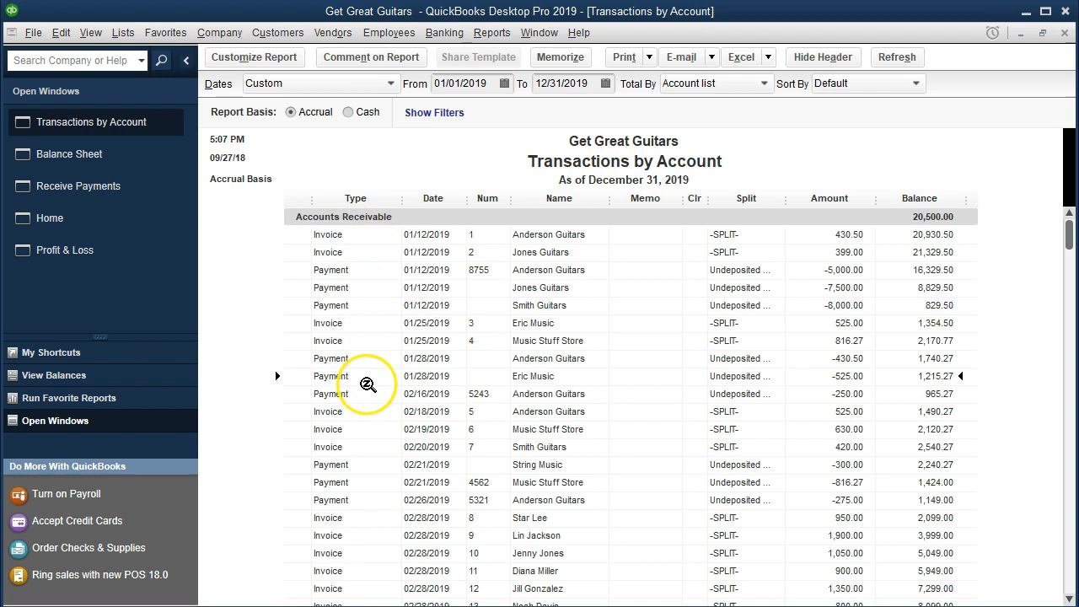
double_click(825, 376)
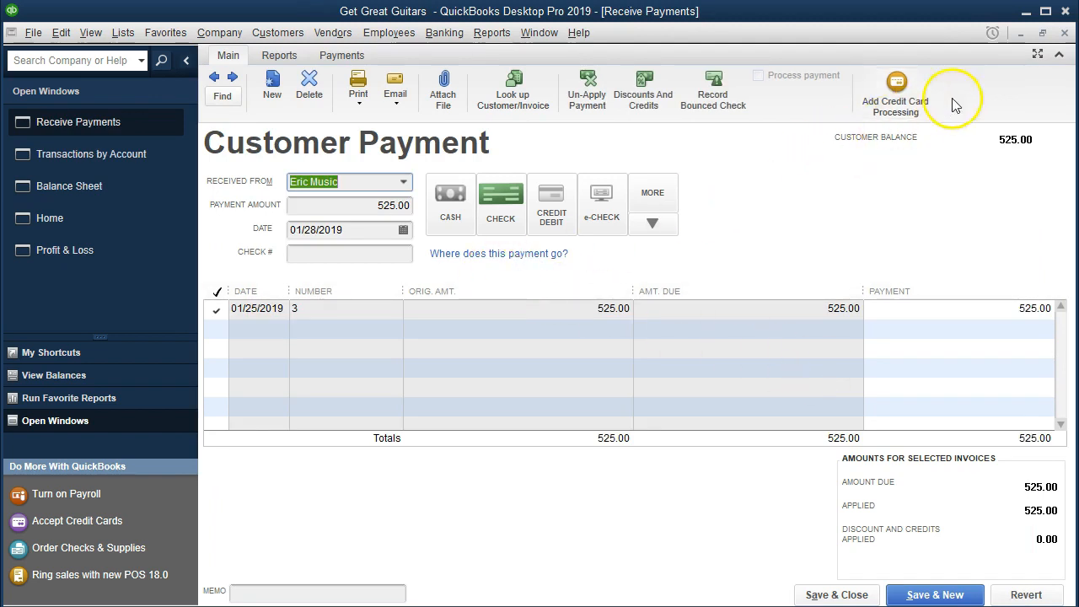
left_click(1064, 32)
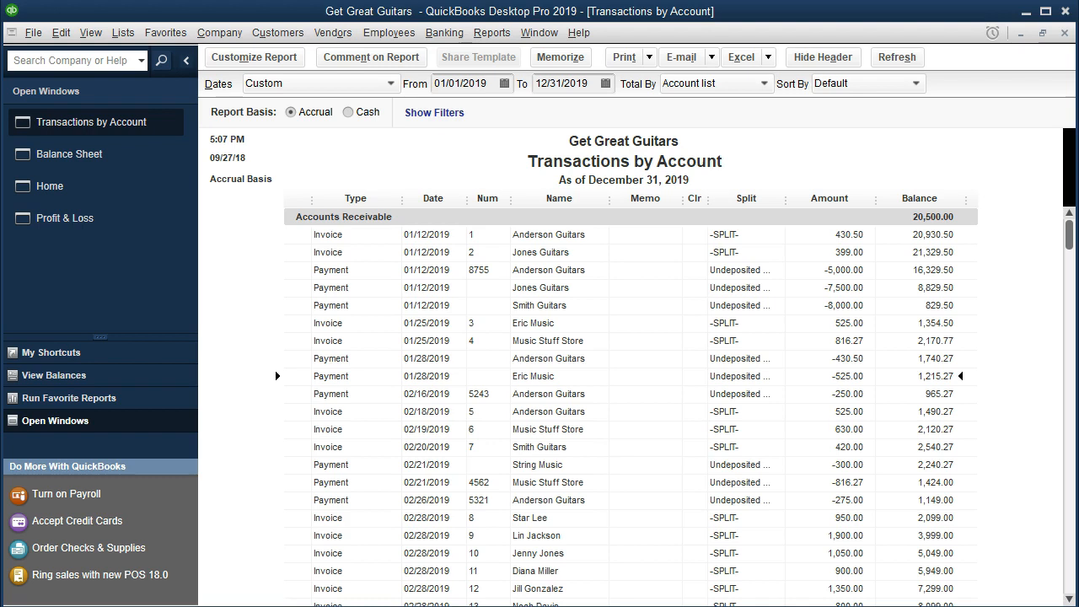
left_click(1064, 33)
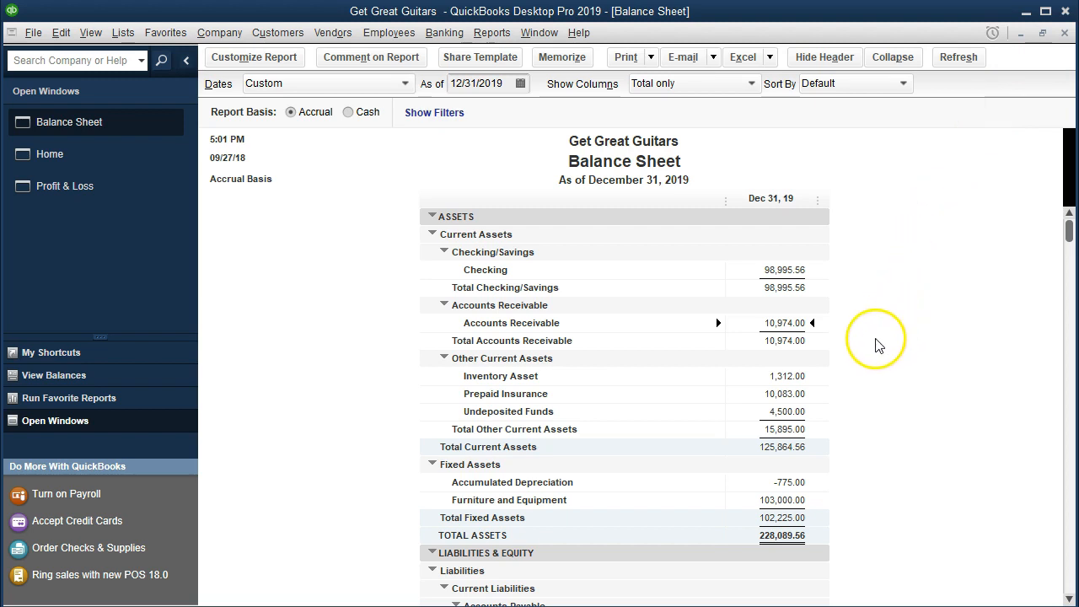
Step: Drill into Undeposited Funds to view the 02/21/2019 Music Stuff Store payment, and close both to return to the balance sheet
scroll(854, 392, "down", 1)
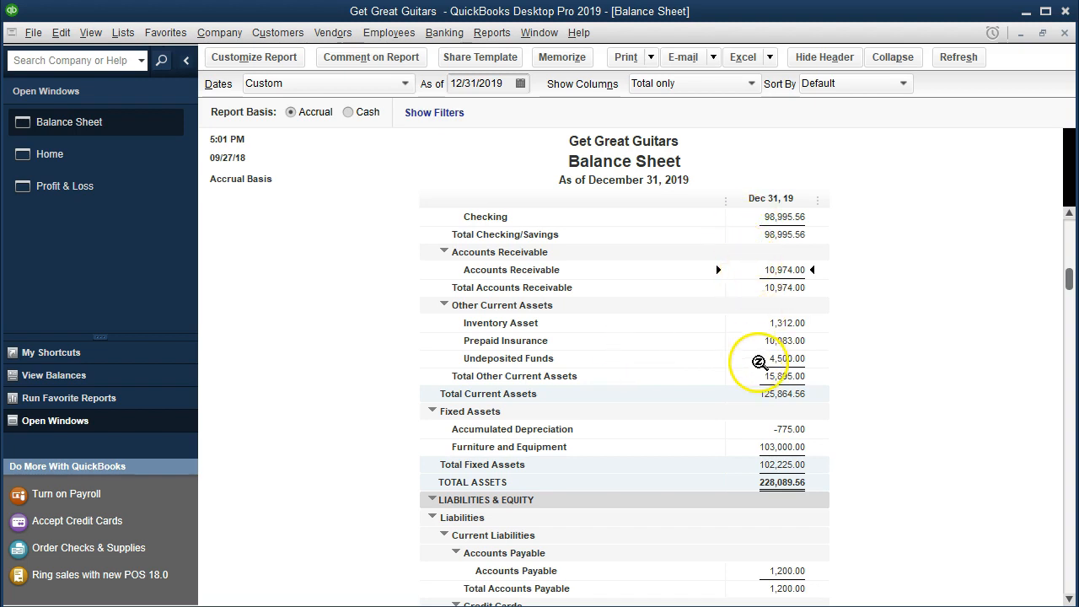
double_click(759, 360)
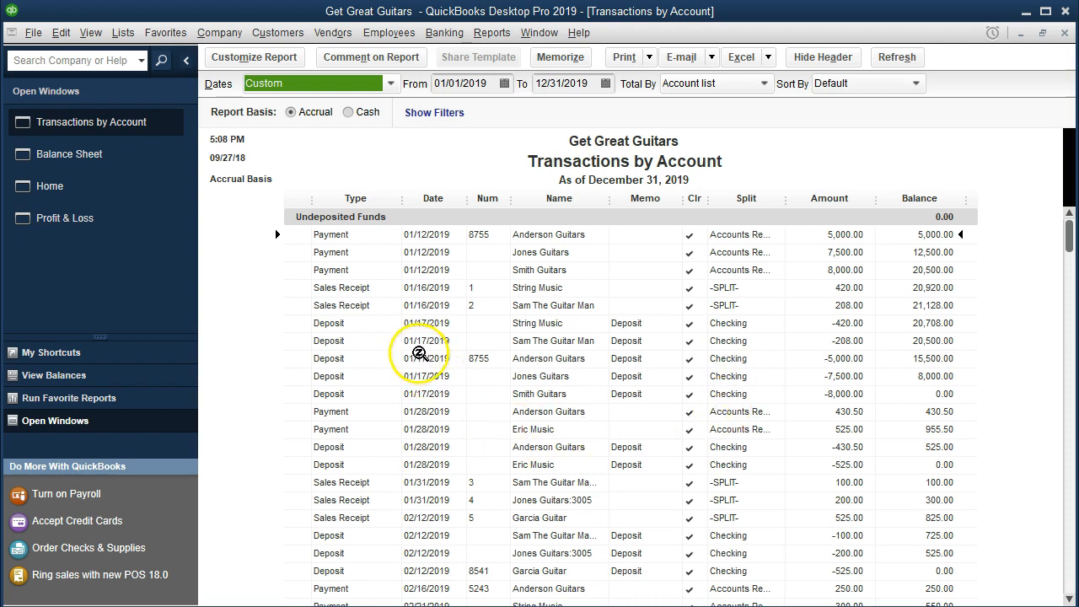
scroll(373, 320, "down", 2)
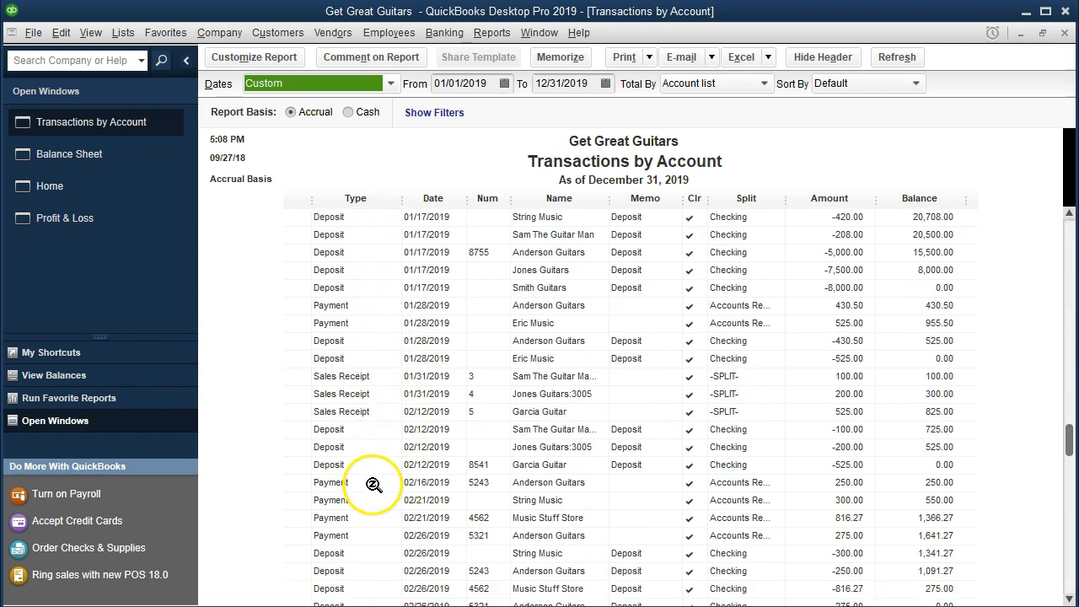
scroll(373, 485, "down", 3)
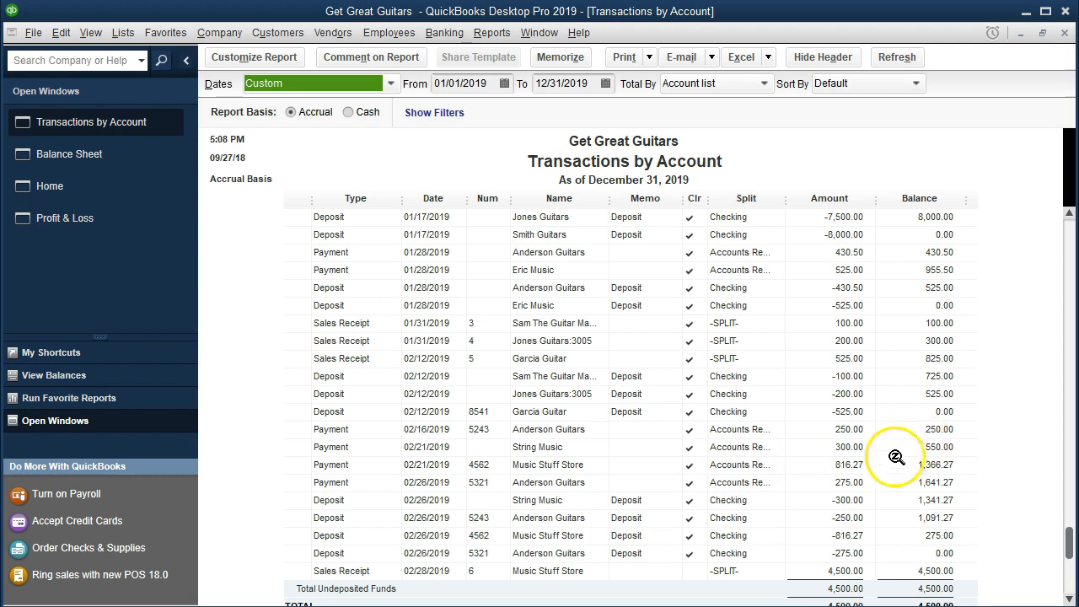
double_click(817, 471)
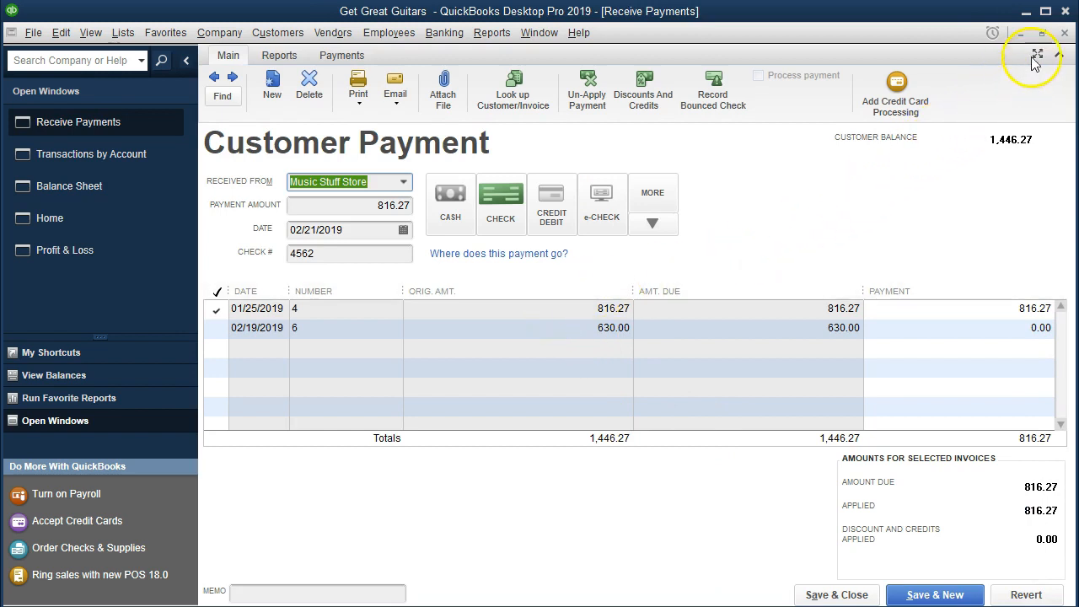
left_click(1064, 33)
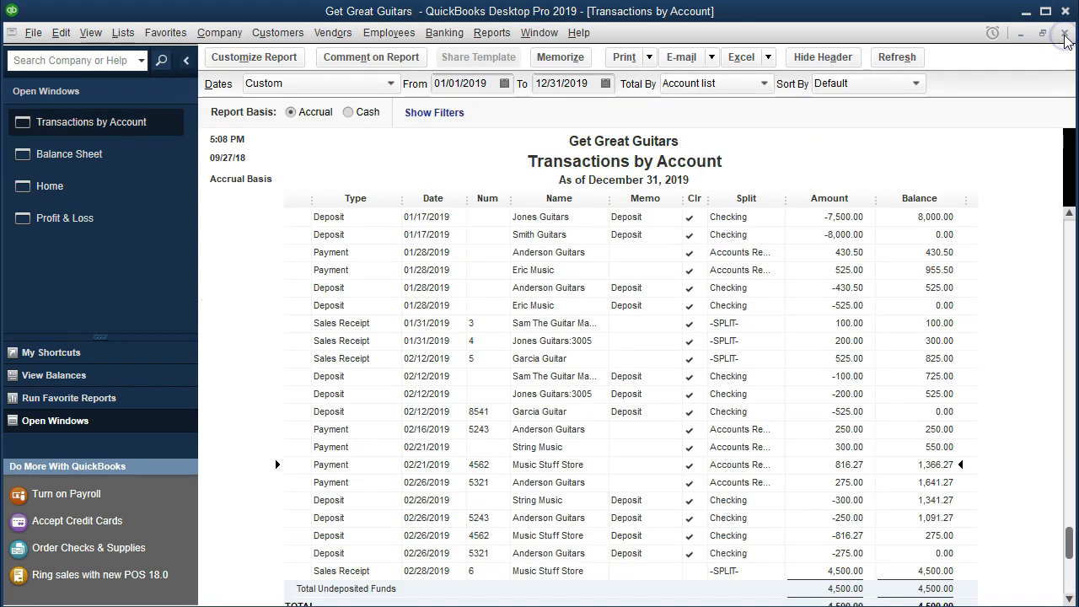
left_click(1064, 33)
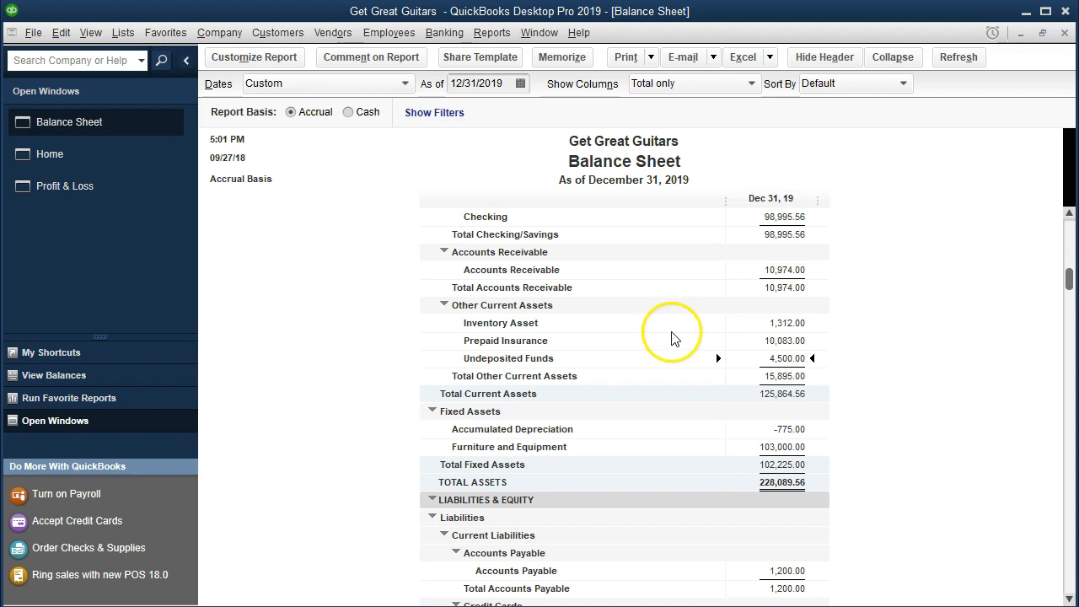
Step: Open the deposit form from the home page without selecting any payments, and view the last saved deposit
left_click(87, 165)
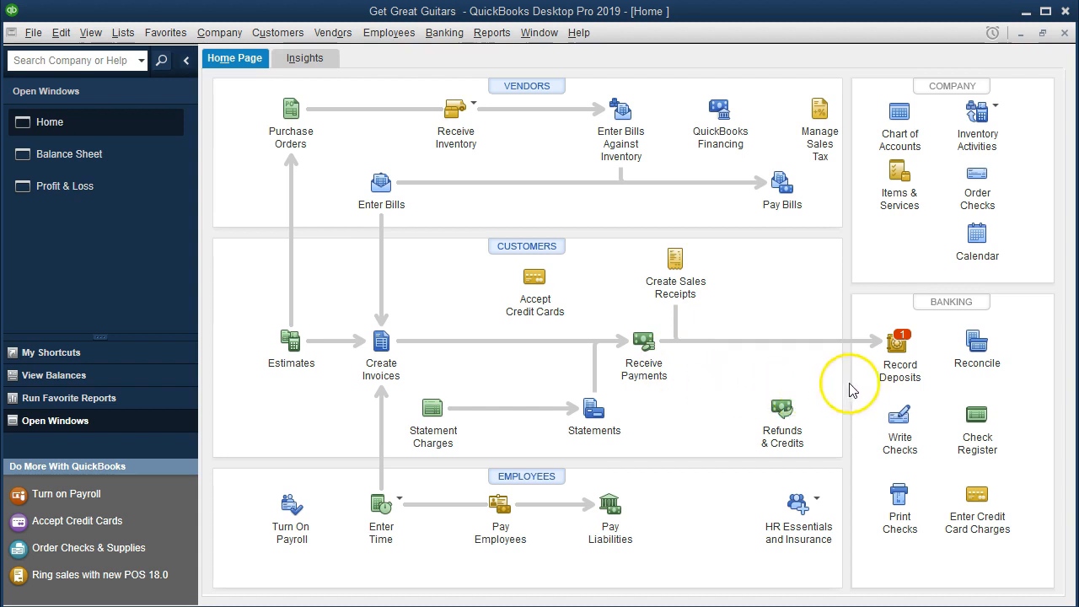
left_click(896, 342)
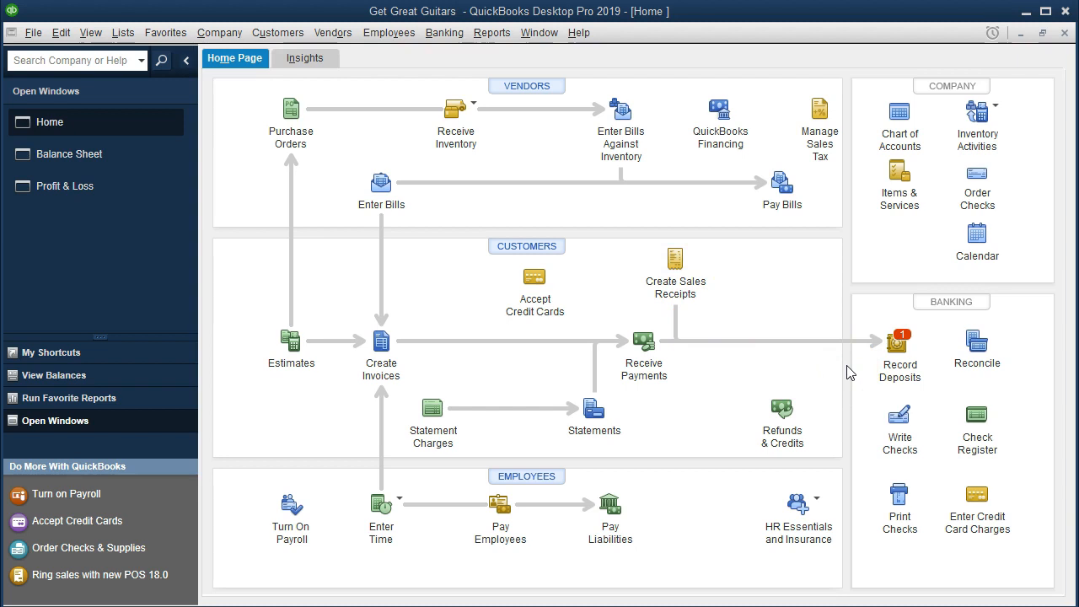
left_click(889, 357)
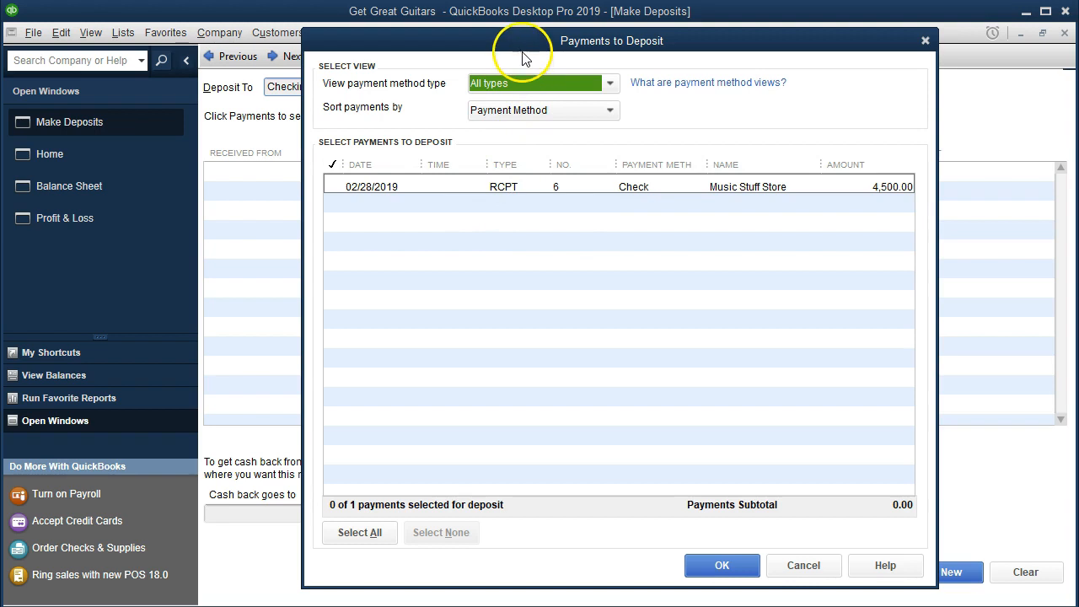
left_click_drag(523, 52, 504, 130)
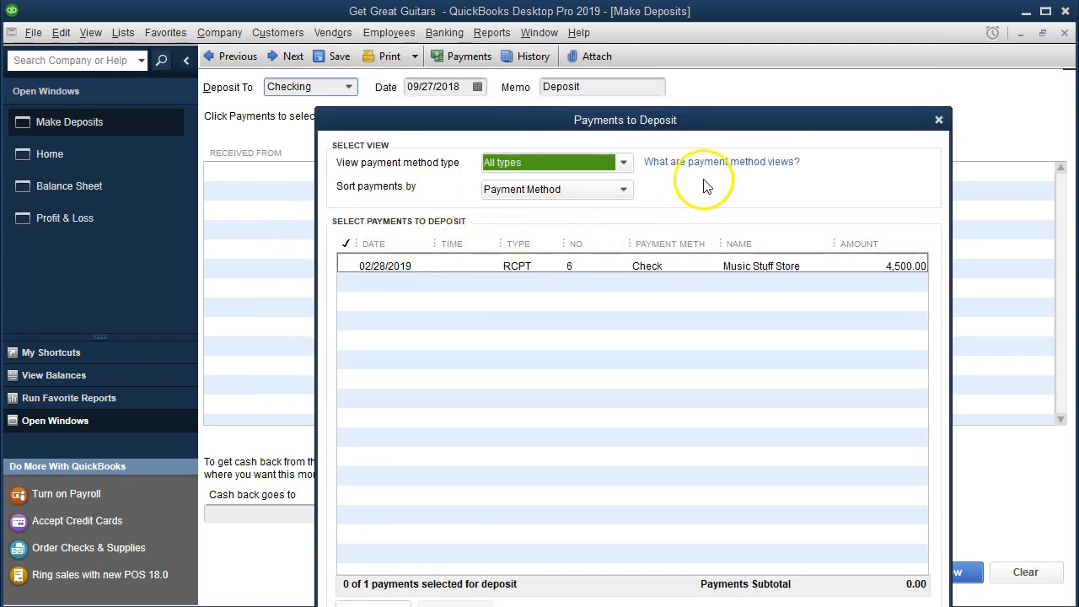
left_click(939, 124)
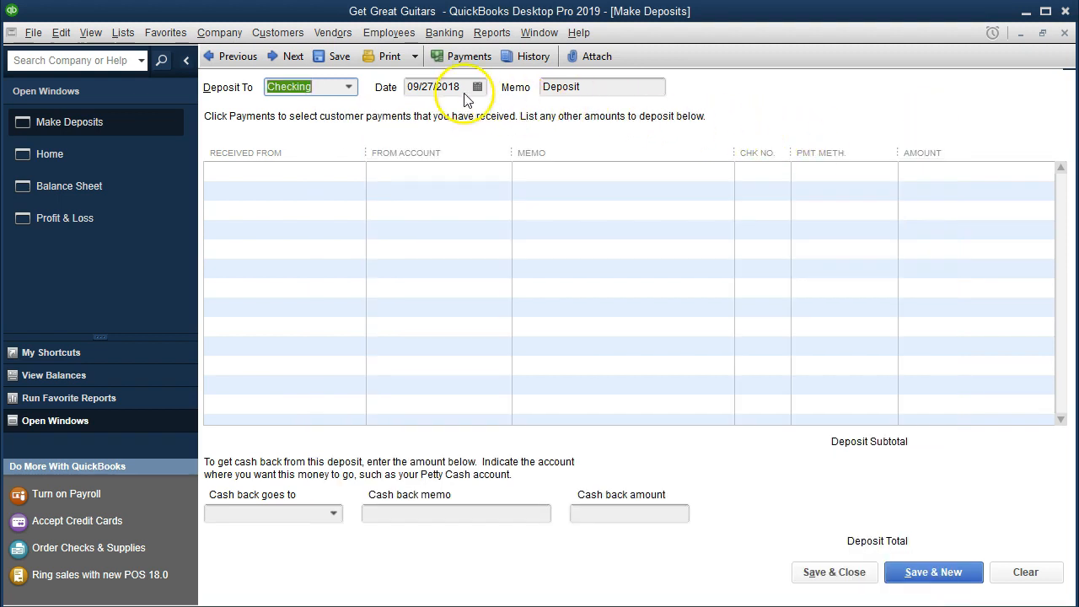
left_click(233, 56)
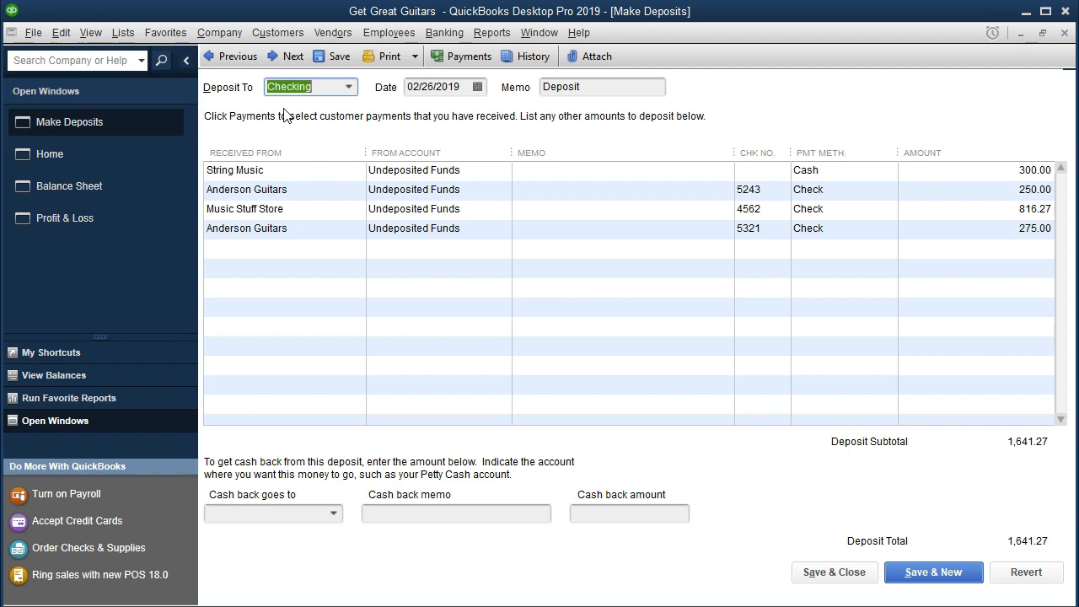
Step: Drill into Checking on the balance sheet to view the 02/12/2019 deposit, and close both to return to the report
left_click(160, 187)
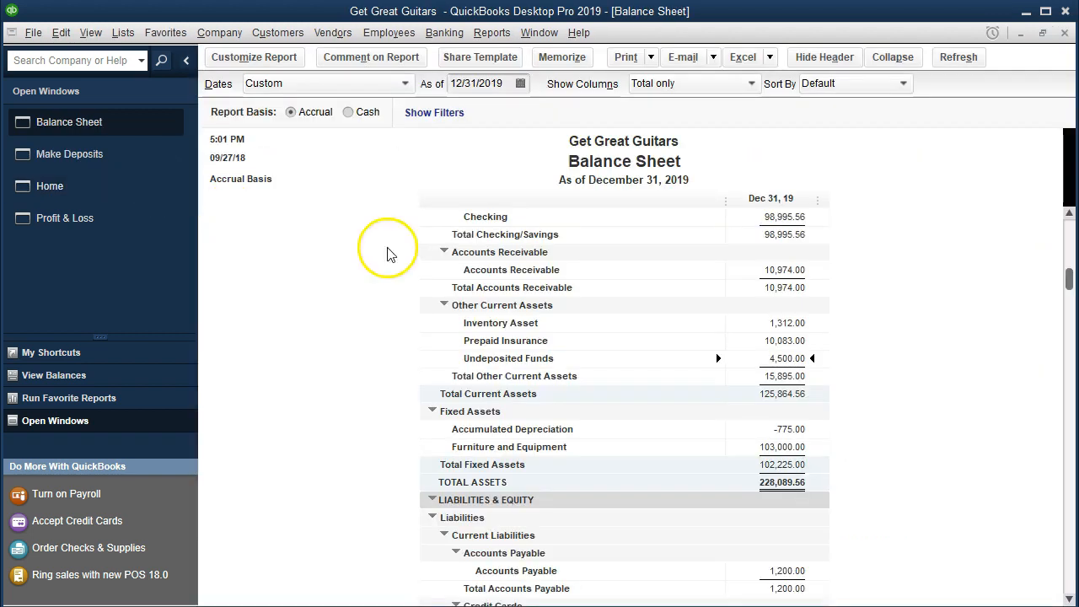
scroll(388, 253, "up", 2)
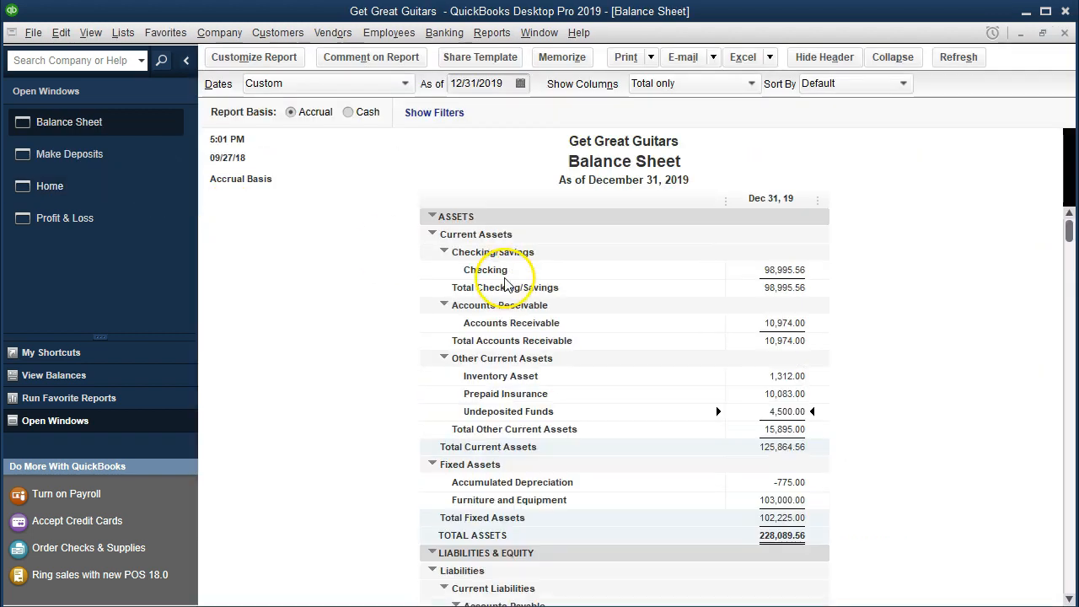
double_click(742, 271)
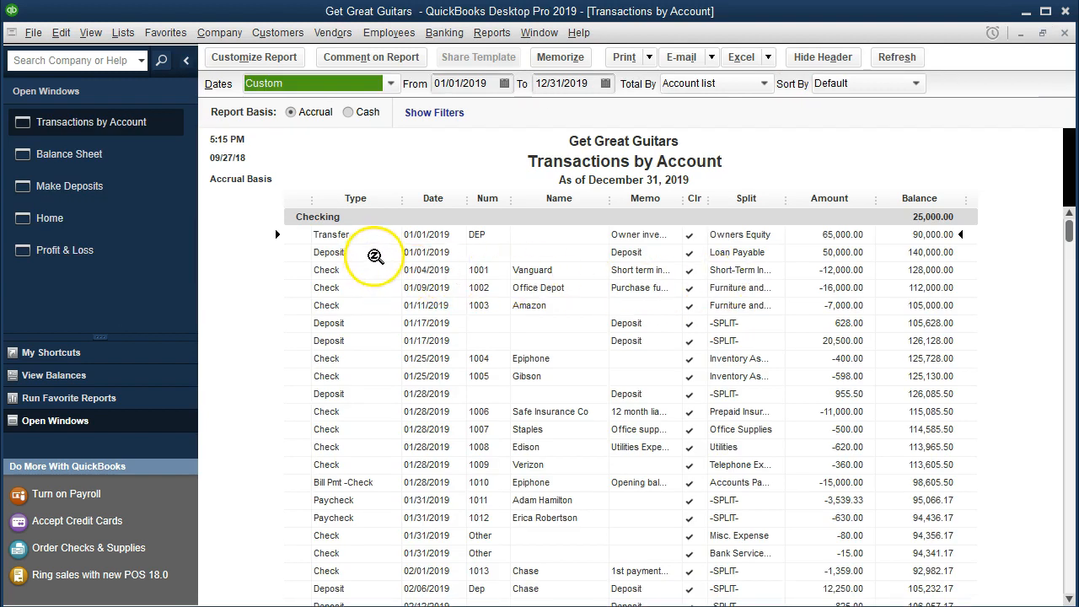
scroll(403, 438, "down", 3)
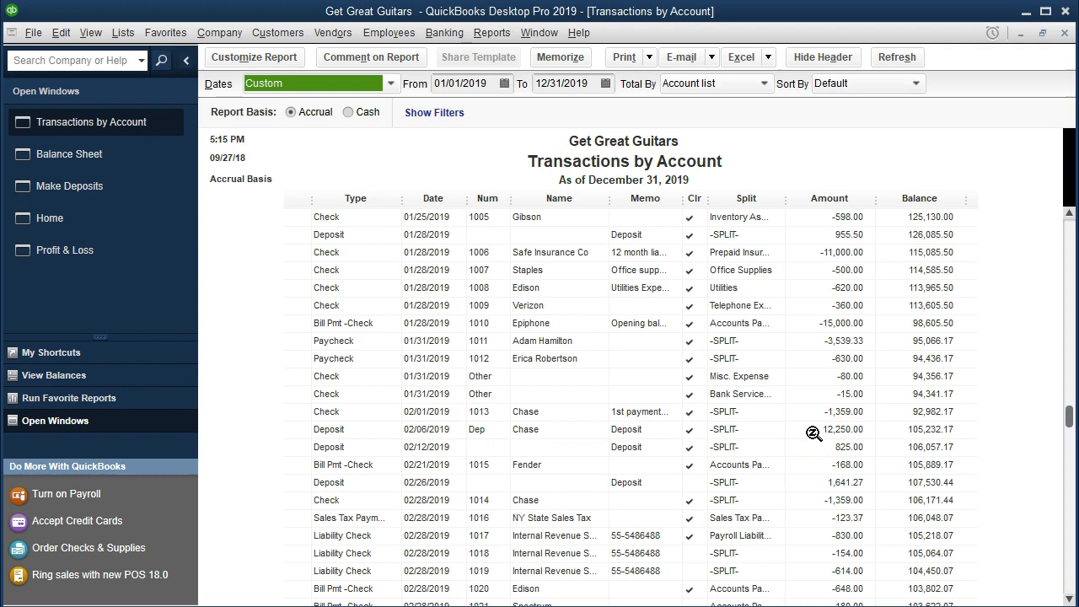
scroll(813, 433, "down", 3)
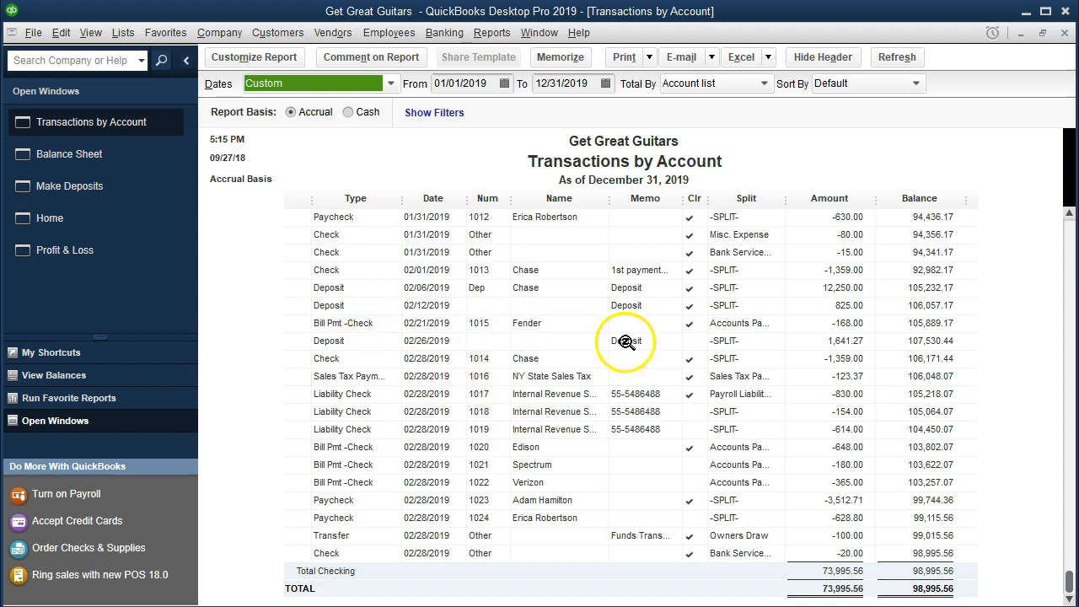
left_click(822, 305)
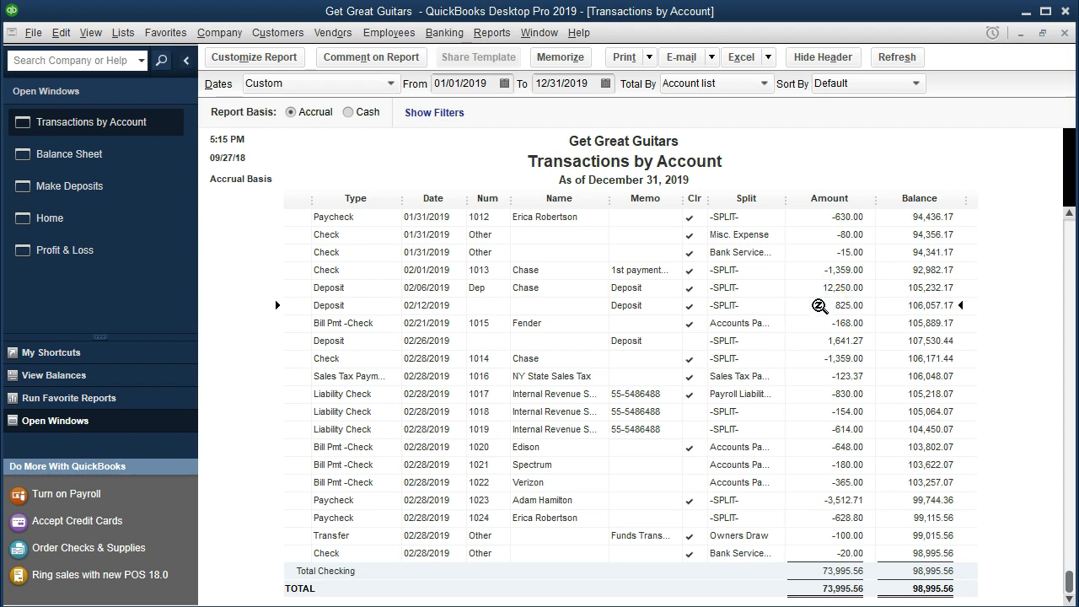
double_click(819, 305)
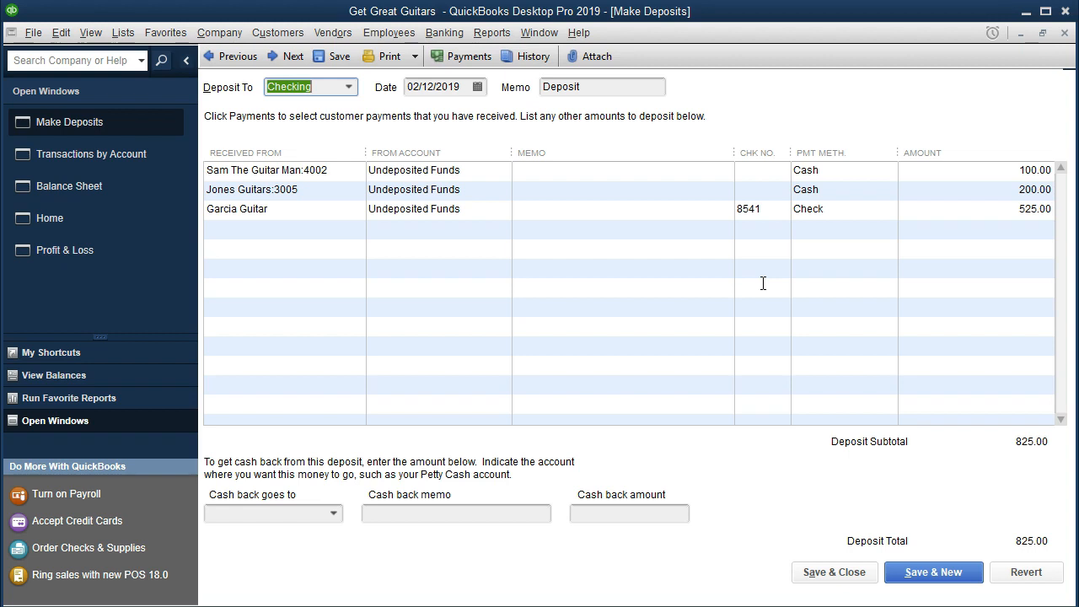
left_click(1065, 33)
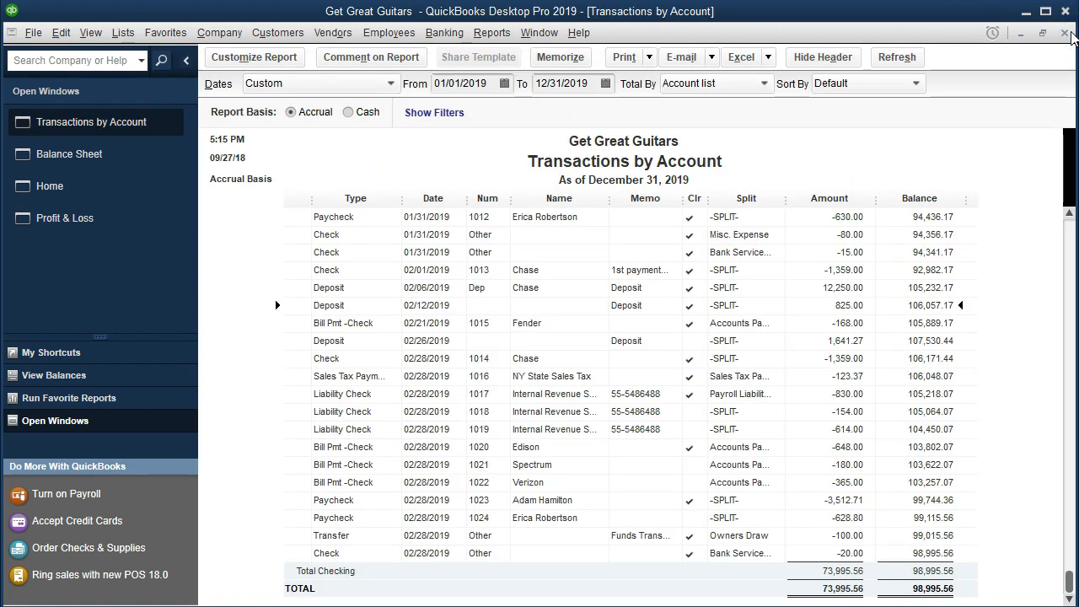
left_click(1064, 33)
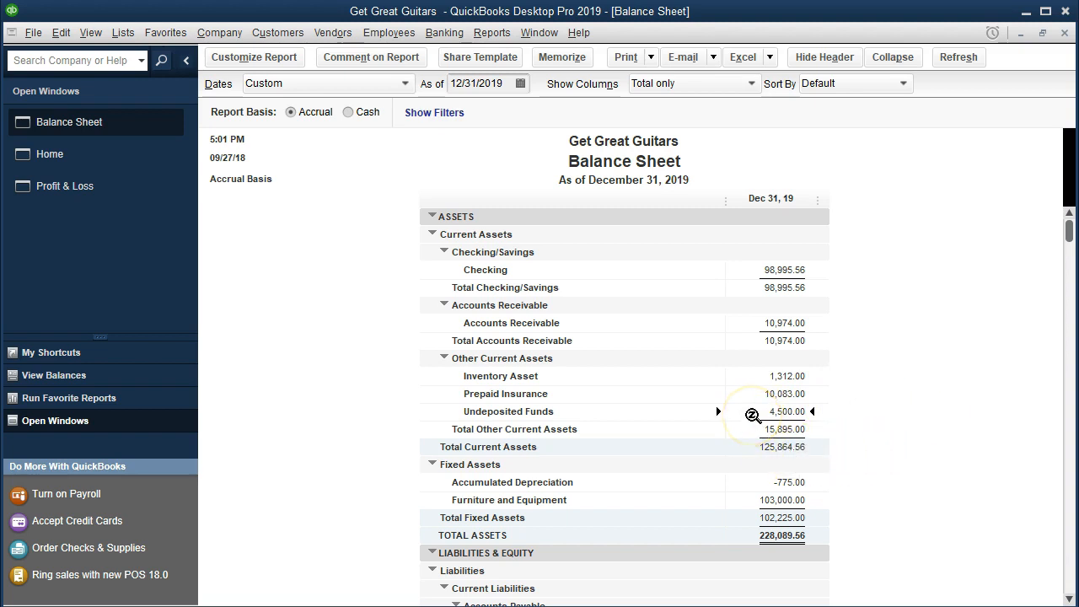
Step: Drill into Undeposited Funds to view the 02/12/2019 deposit from its Jones Guitars line, and close the deposit to return to the transaction list
double_click(753, 412)
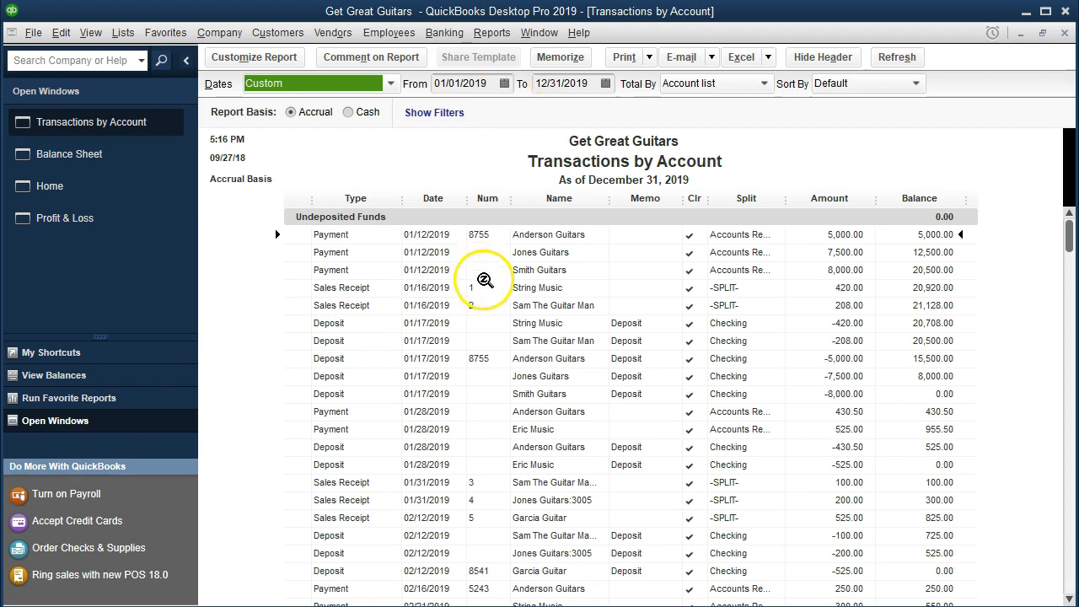
scroll(514, 403, "down", 3)
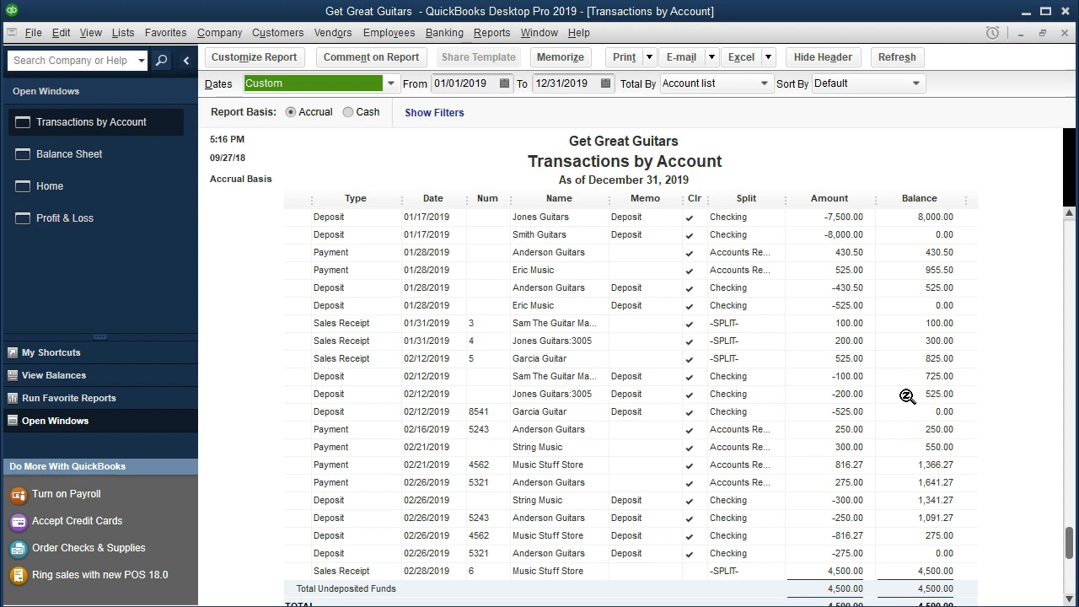
double_click(860, 395)
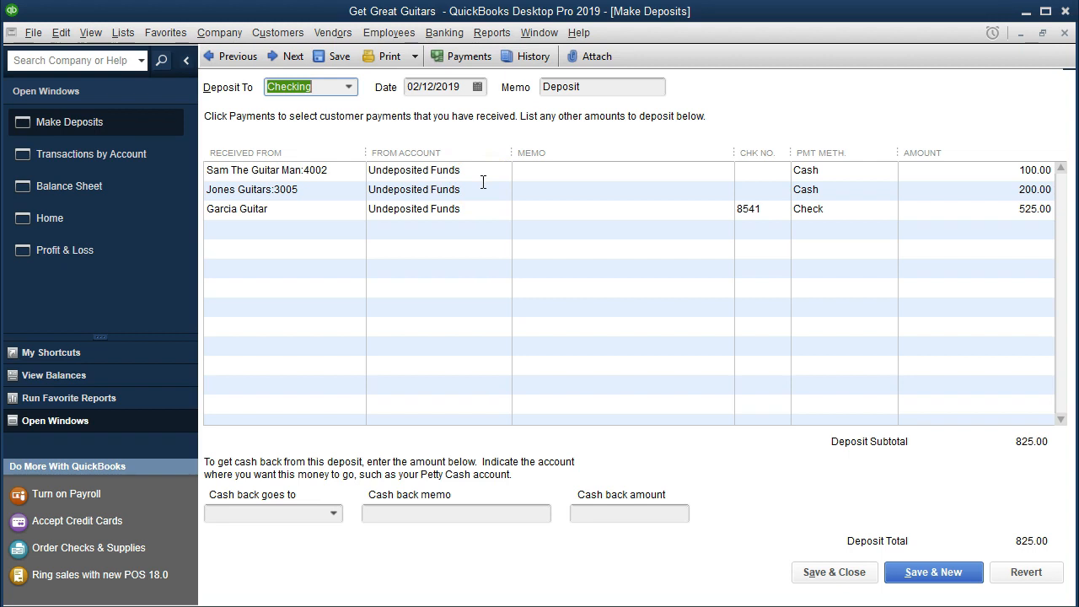
left_click(629, 153)
left_click(1063, 33)
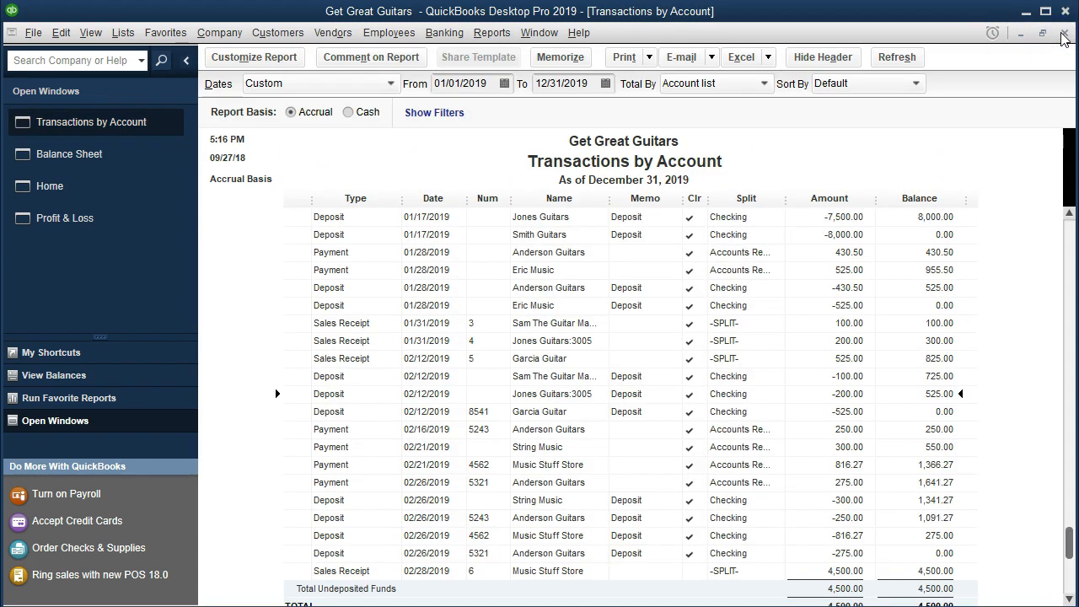
Step: Close the transaction list, open the sales receipt form from the home page, view the last saved receipt, and close the form
left_click(1063, 35)
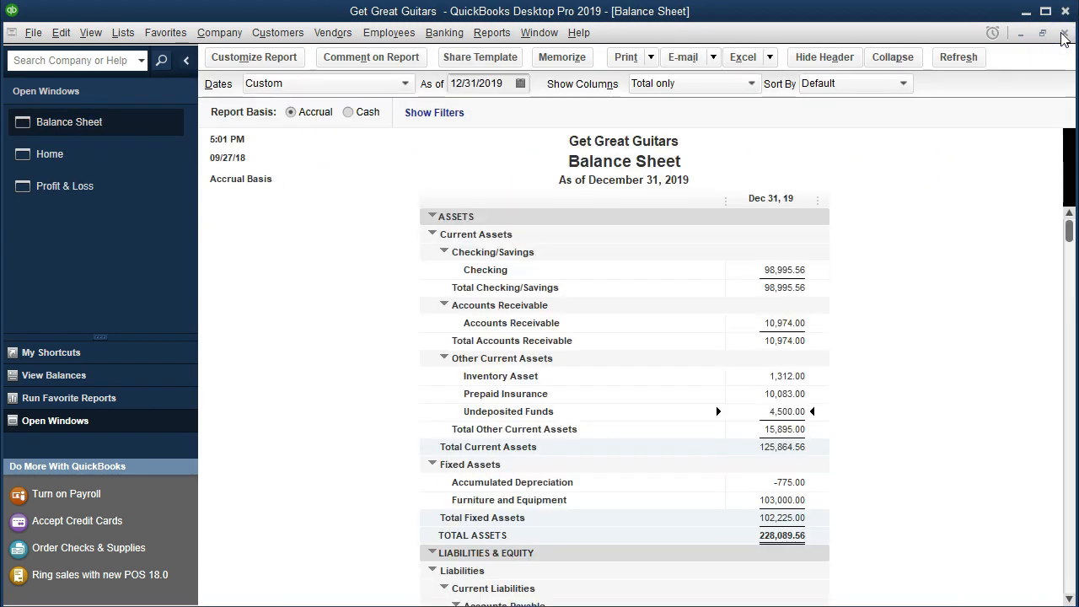
left_click(76, 164)
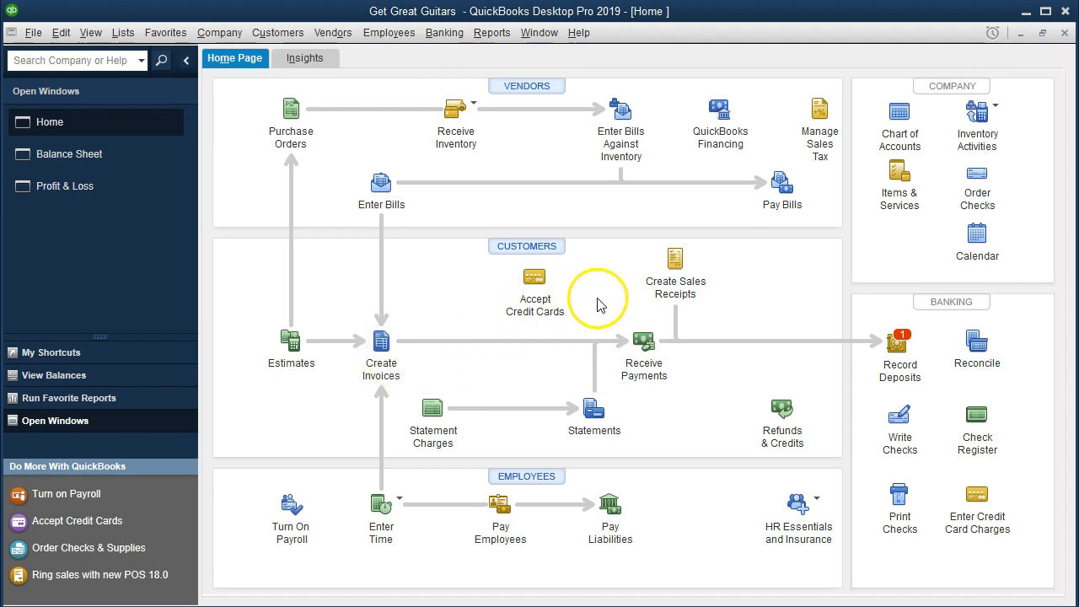
left_click(673, 285)
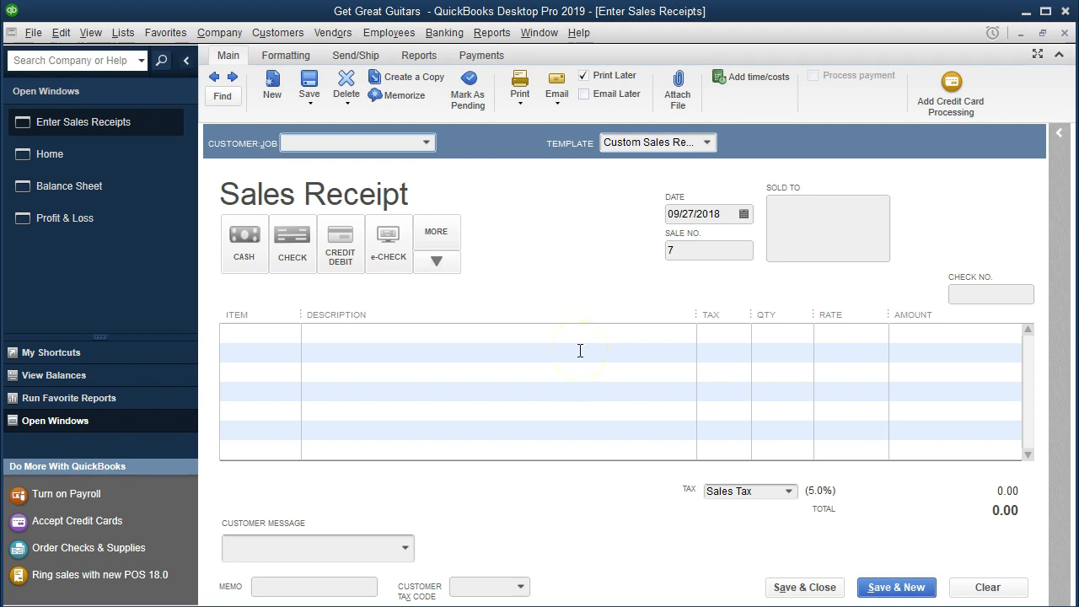
left_click(215, 79)
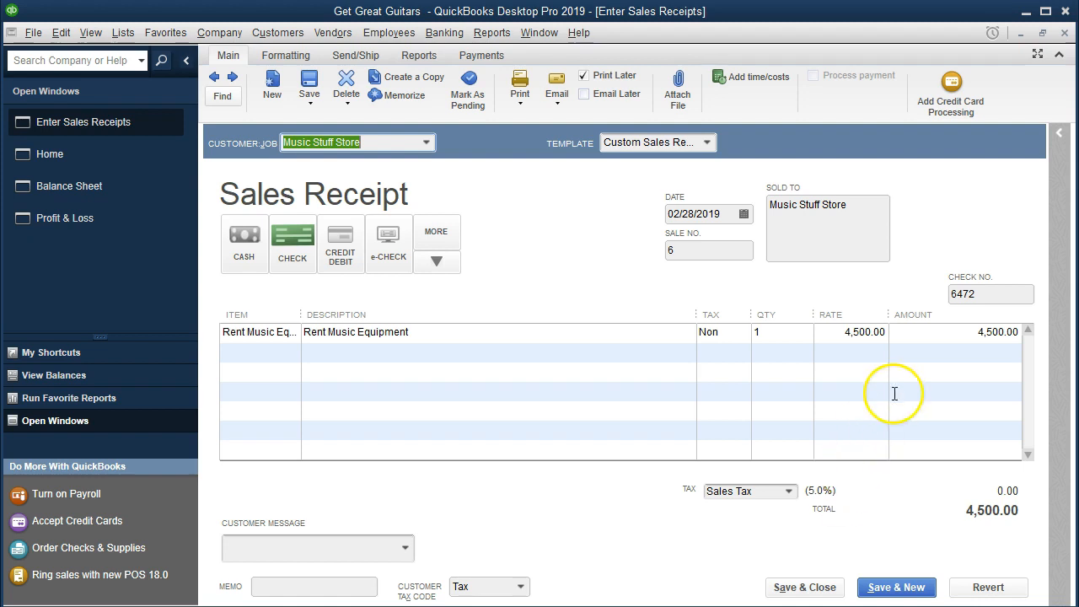
left_click(1064, 35)
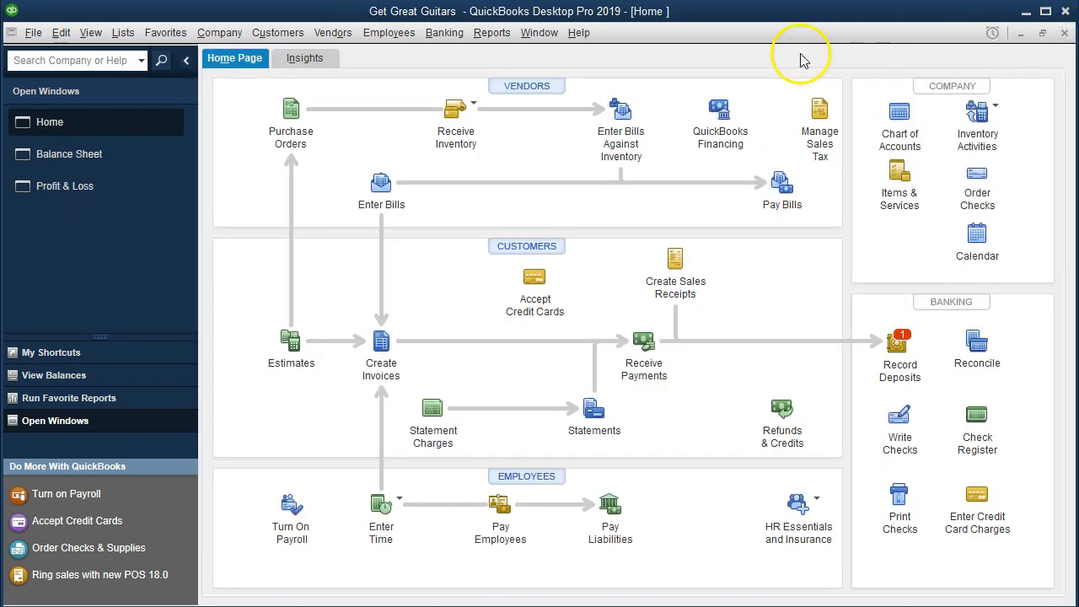
Step: Drill into Undeposited Funds on the balance sheet to view the 01/31/2019 sales receipt no. 3, and close both to return to the report
left_click(132, 157)
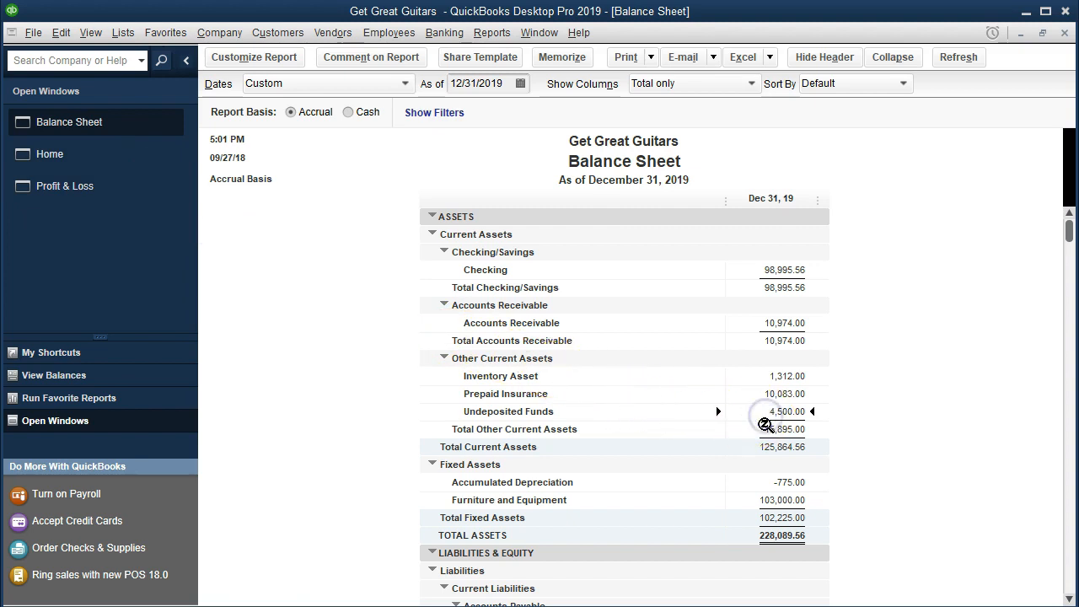
double_click(764, 423)
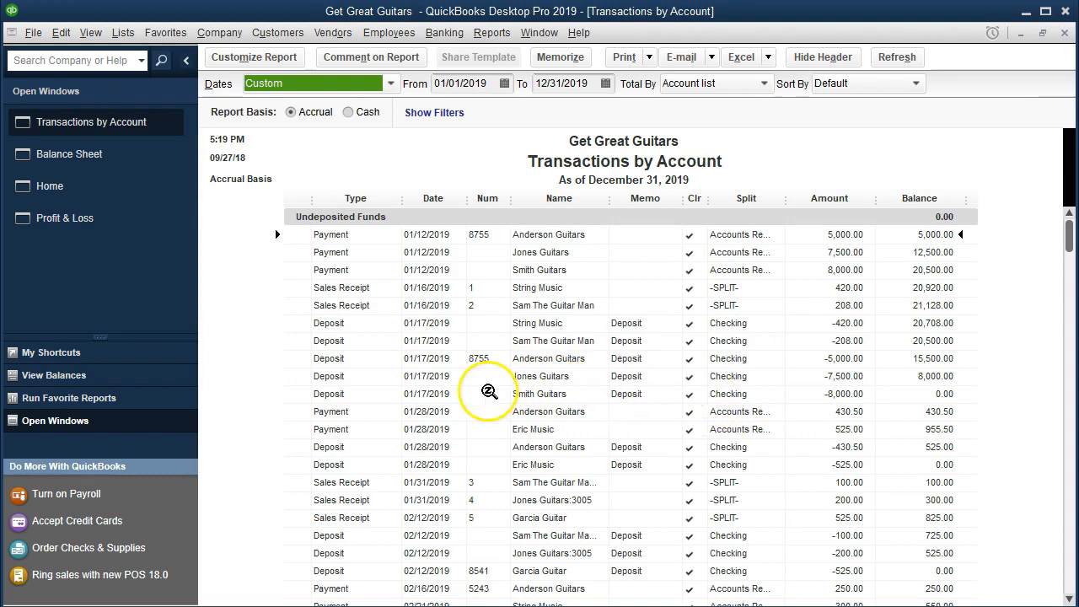
scroll(489, 391, "down", 2)
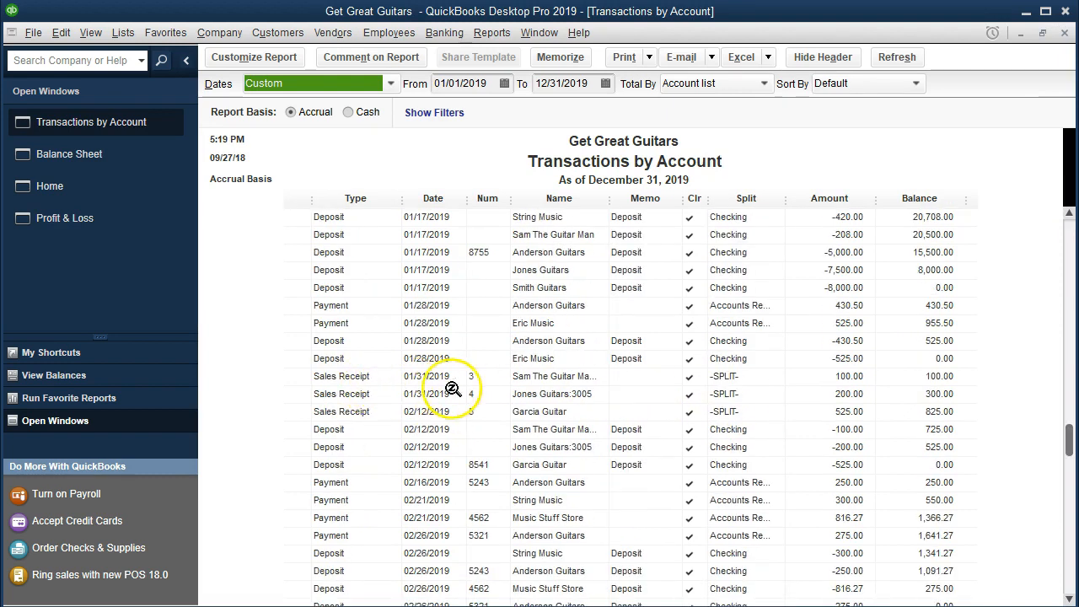
left_click(434, 376)
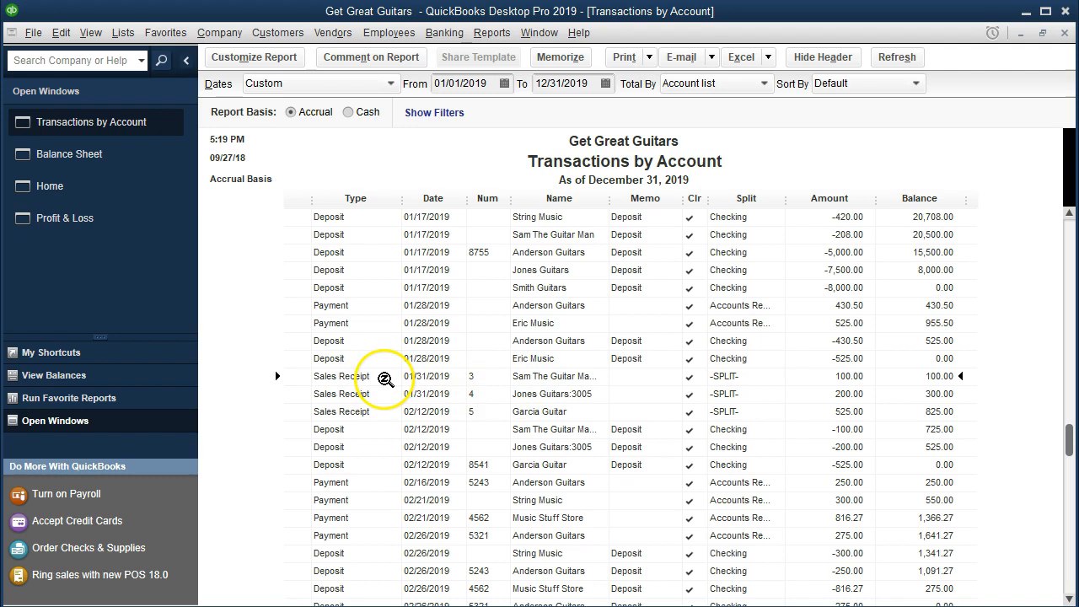
double_click(821, 380)
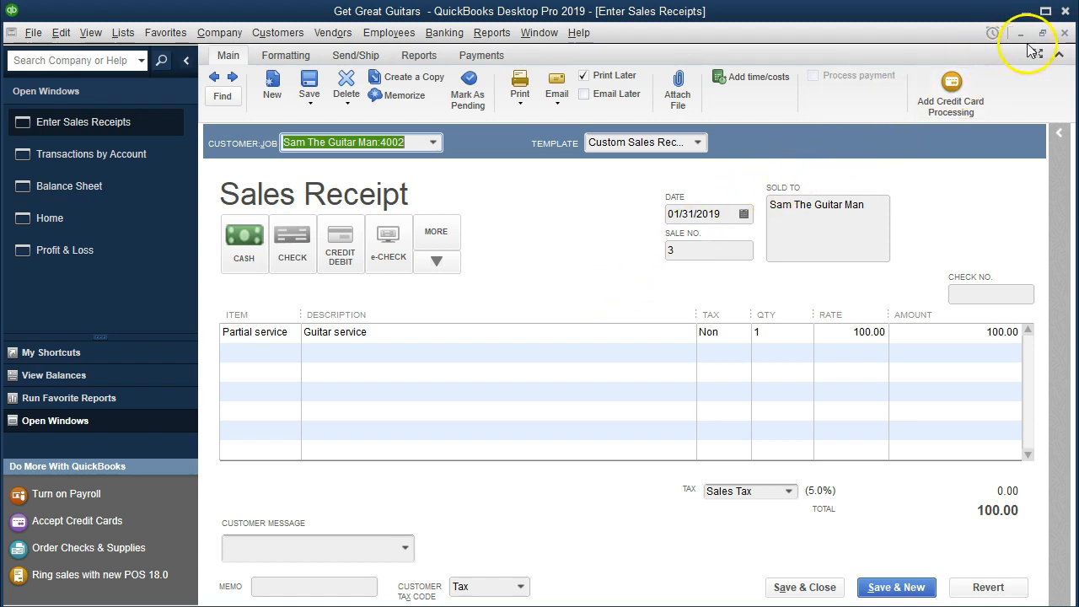
left_click(1064, 33)
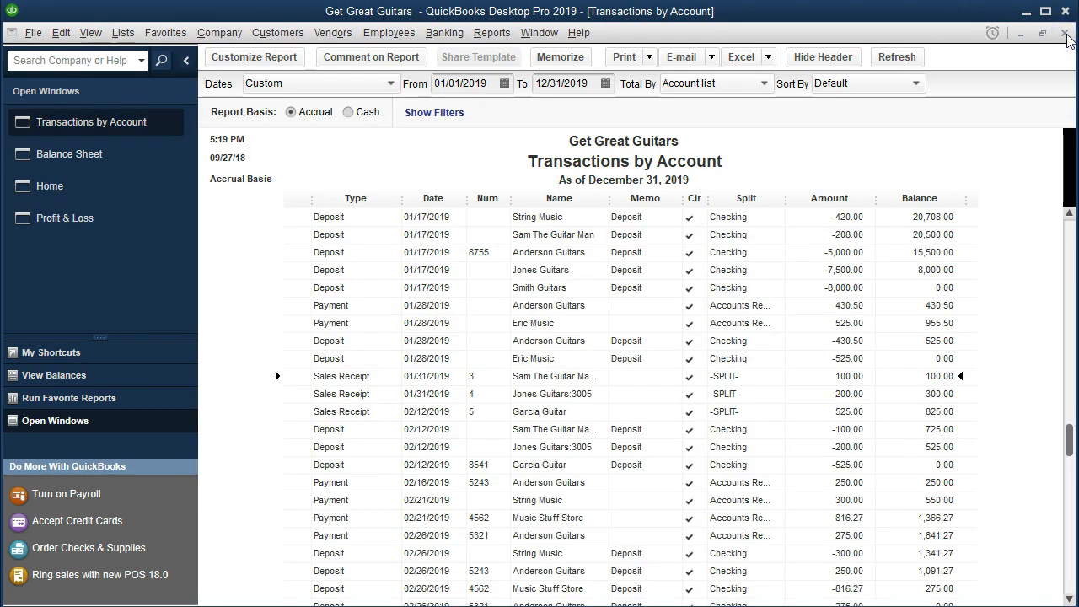
left_click(1065, 33)
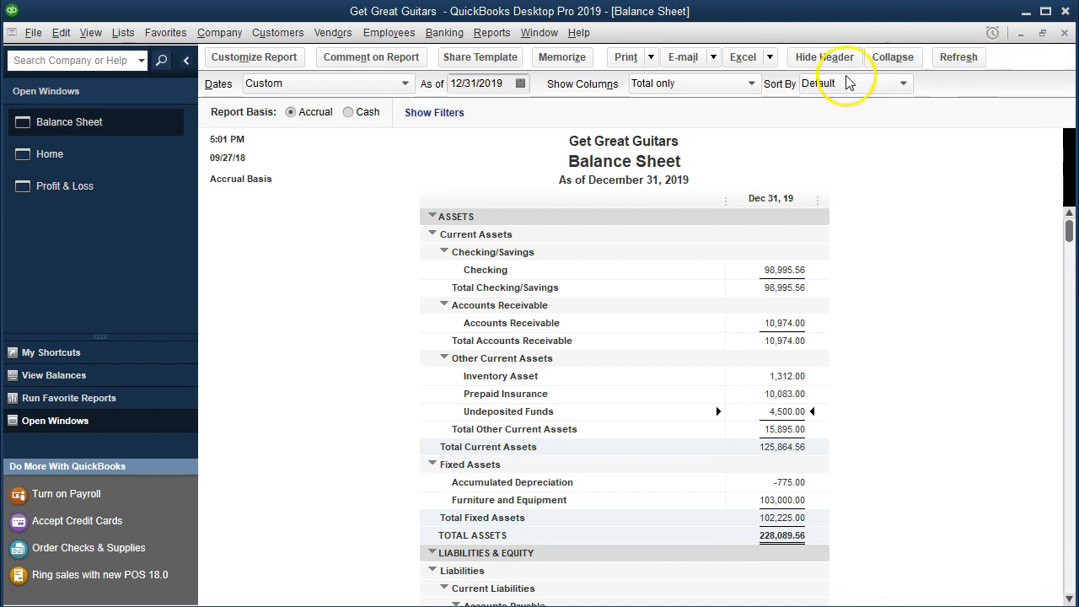
Step: Drill into Merchandise Sales on the Profit & Loss to view the 02/12/2019 sales receipt, close both, and return to the home page
left_click(130, 187)
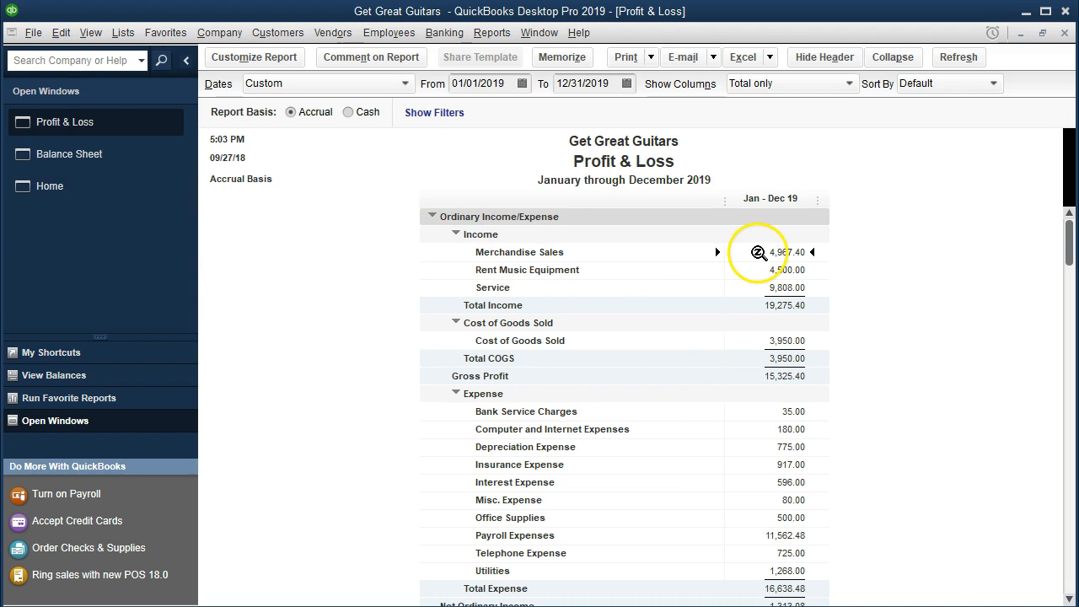
double_click(758, 254)
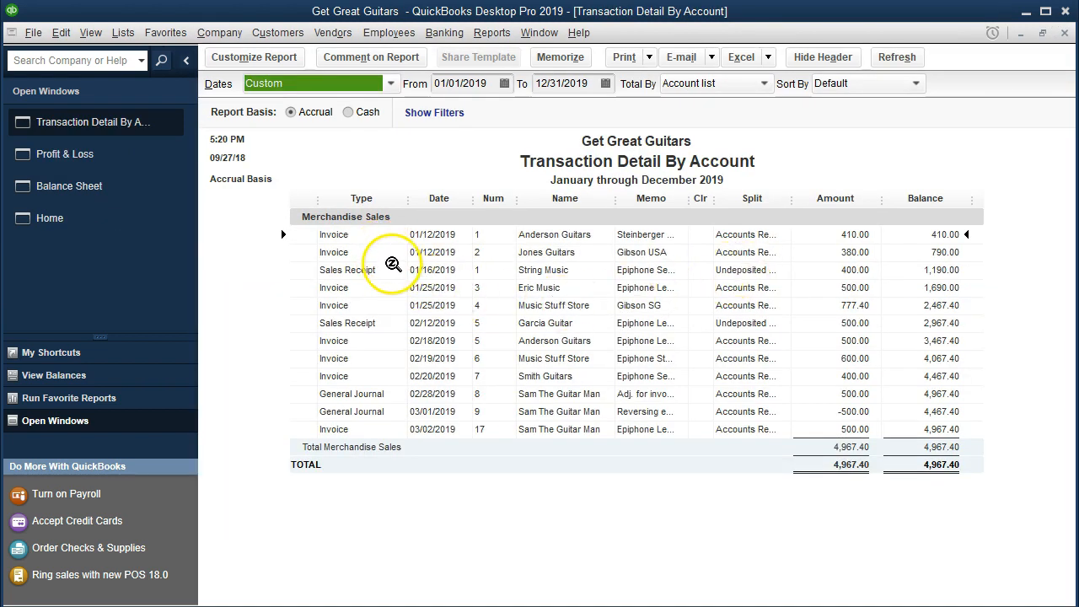
left_click(396, 327)
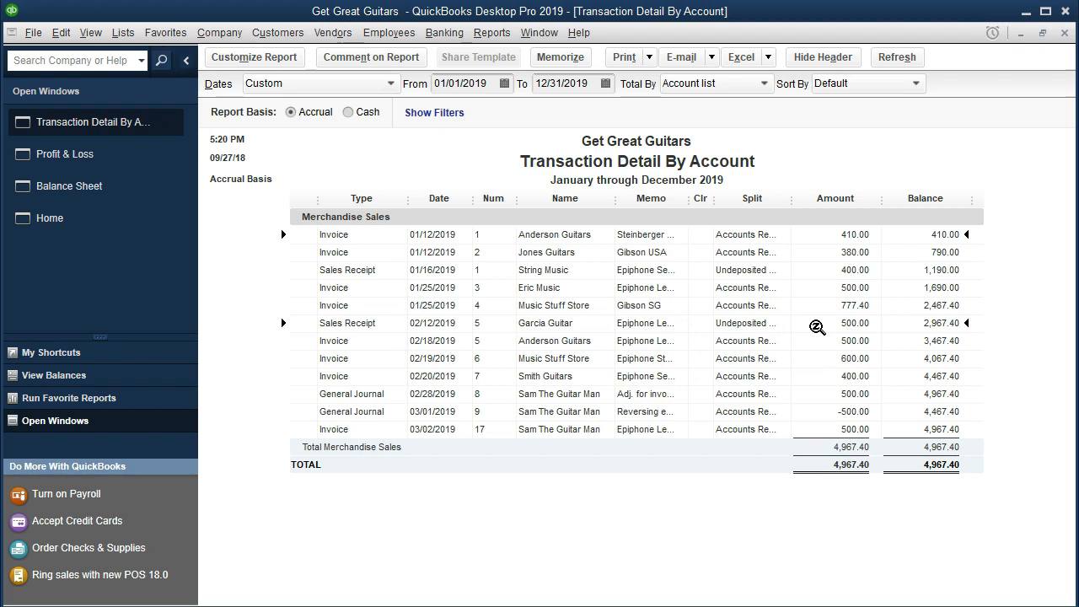
double_click(817, 327)
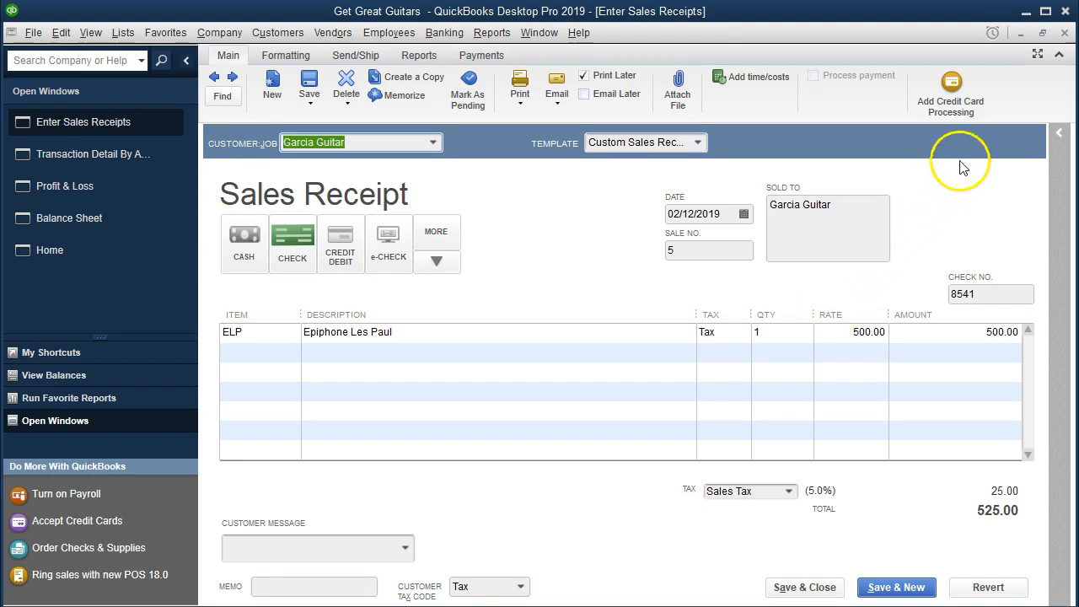
left_click(1065, 33)
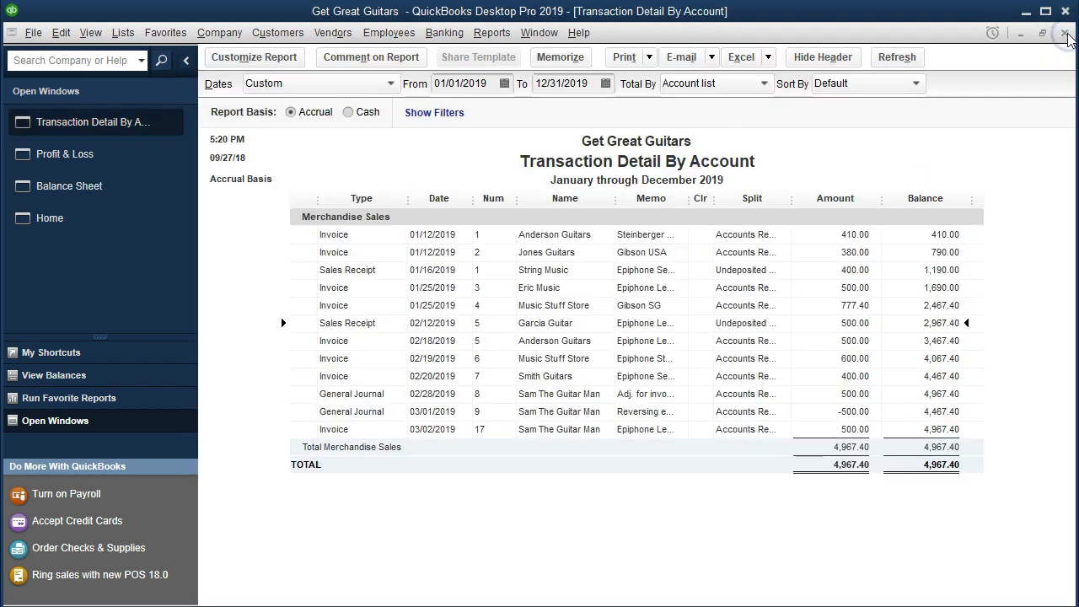
left_click(1065, 33)
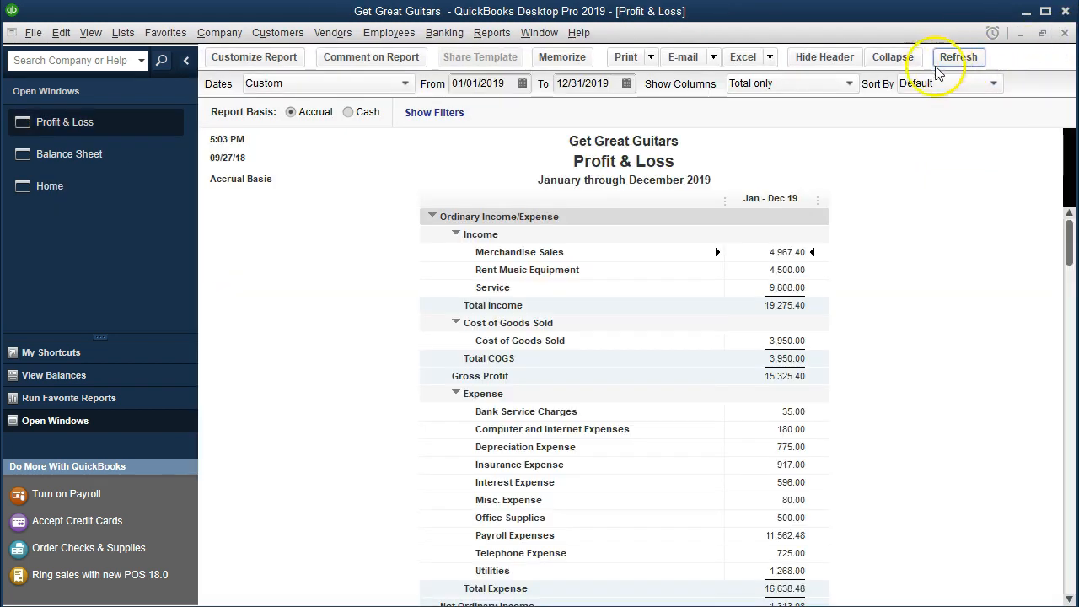
left_click(145, 197)
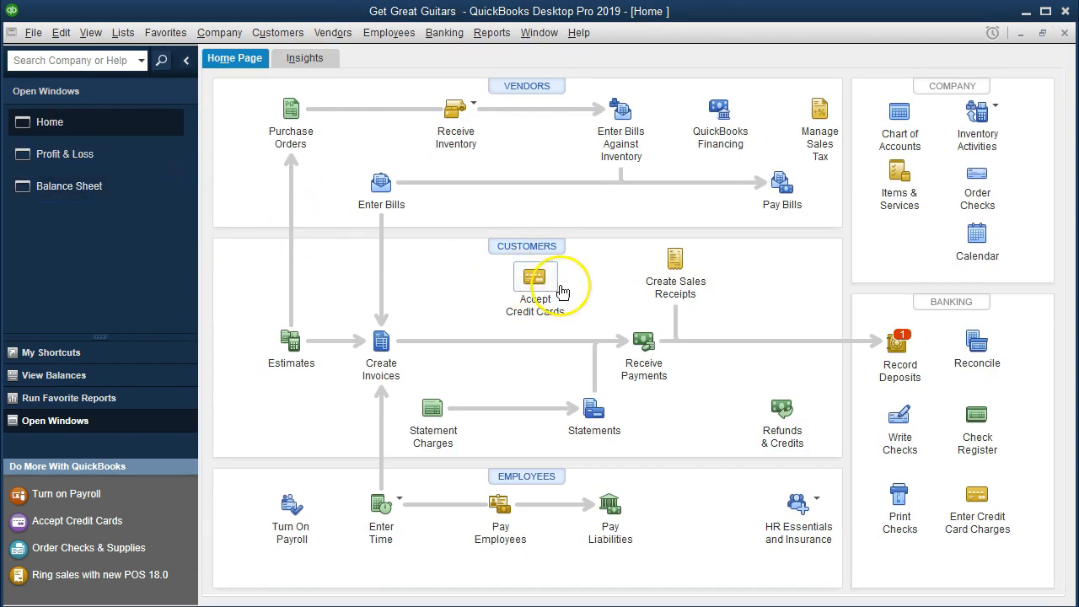